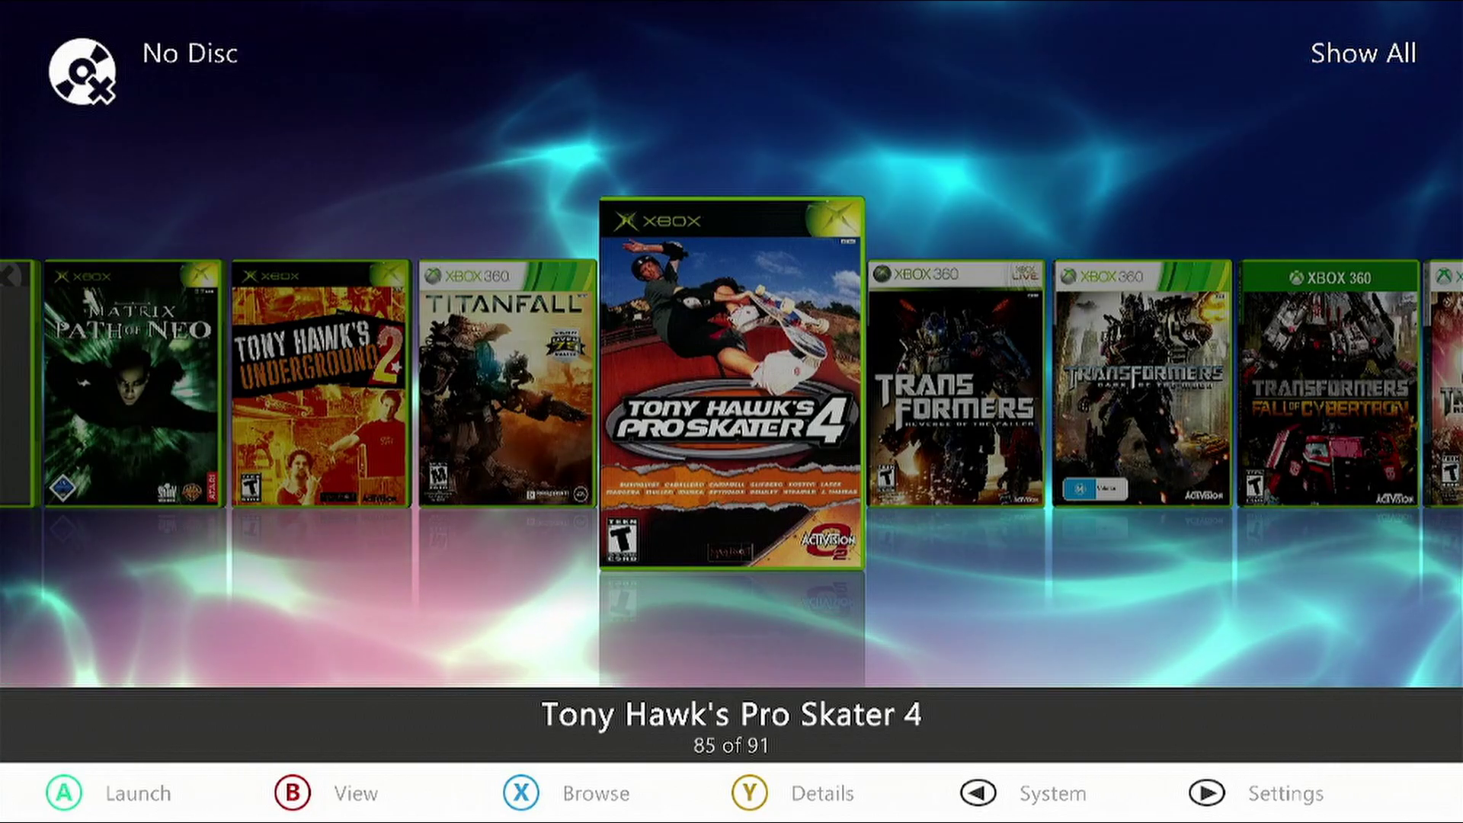
Step: Open the console's System Settings from the Xbox Guide
{"action": "key", "text": "Return"}
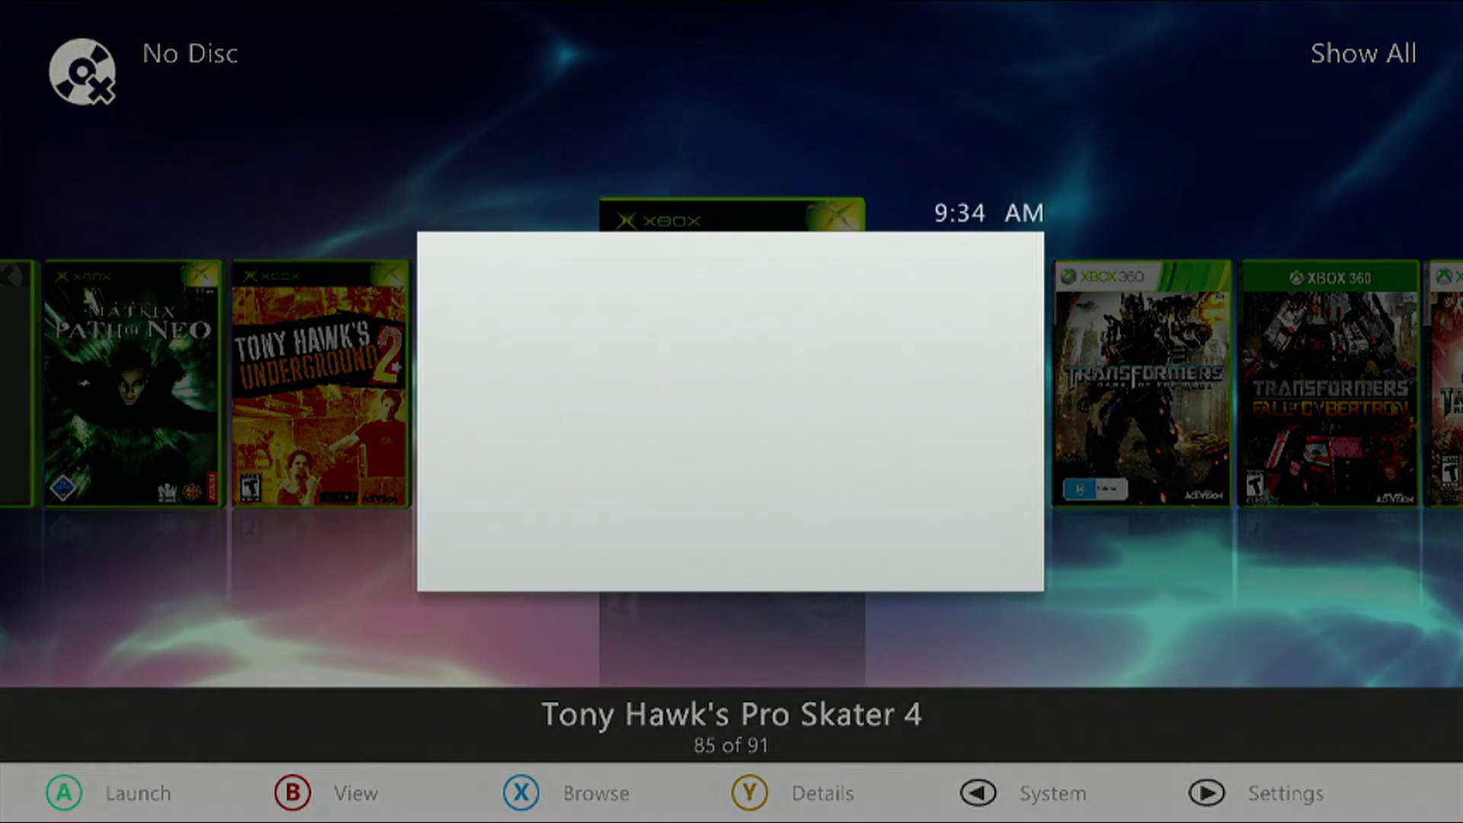
{"action": "key", "text": "Right"}
{"action": "key", "text": "Right"}
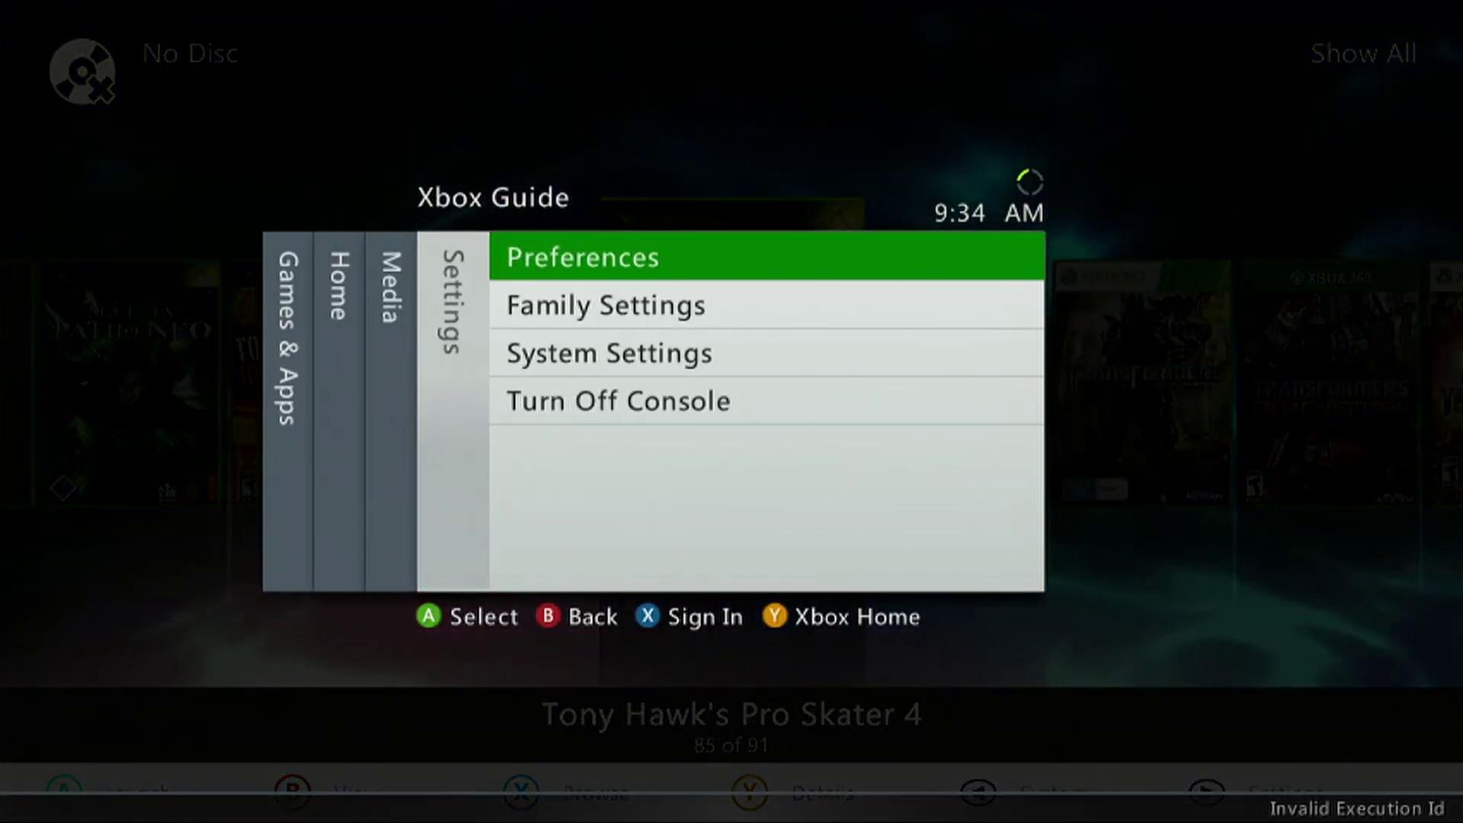
{"action": "key", "text": "Down"}
{"action": "key", "text": "Down"}
{"action": "key", "text": "Return"}
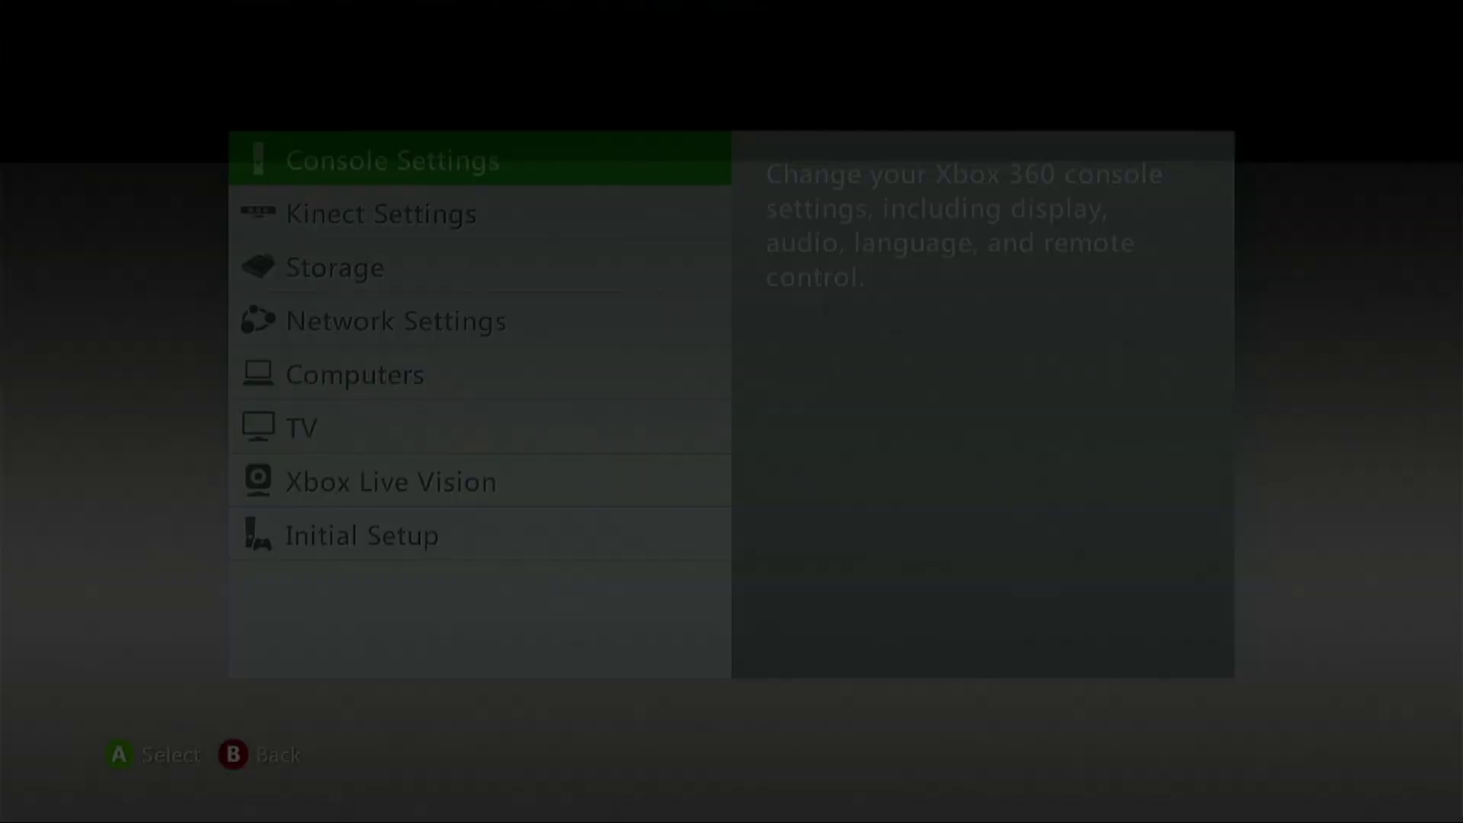
Step: Open the Storage settings and highlight the USB Storage Device
{"action": "key", "text": "Down"}
{"action": "key", "text": "Down"}
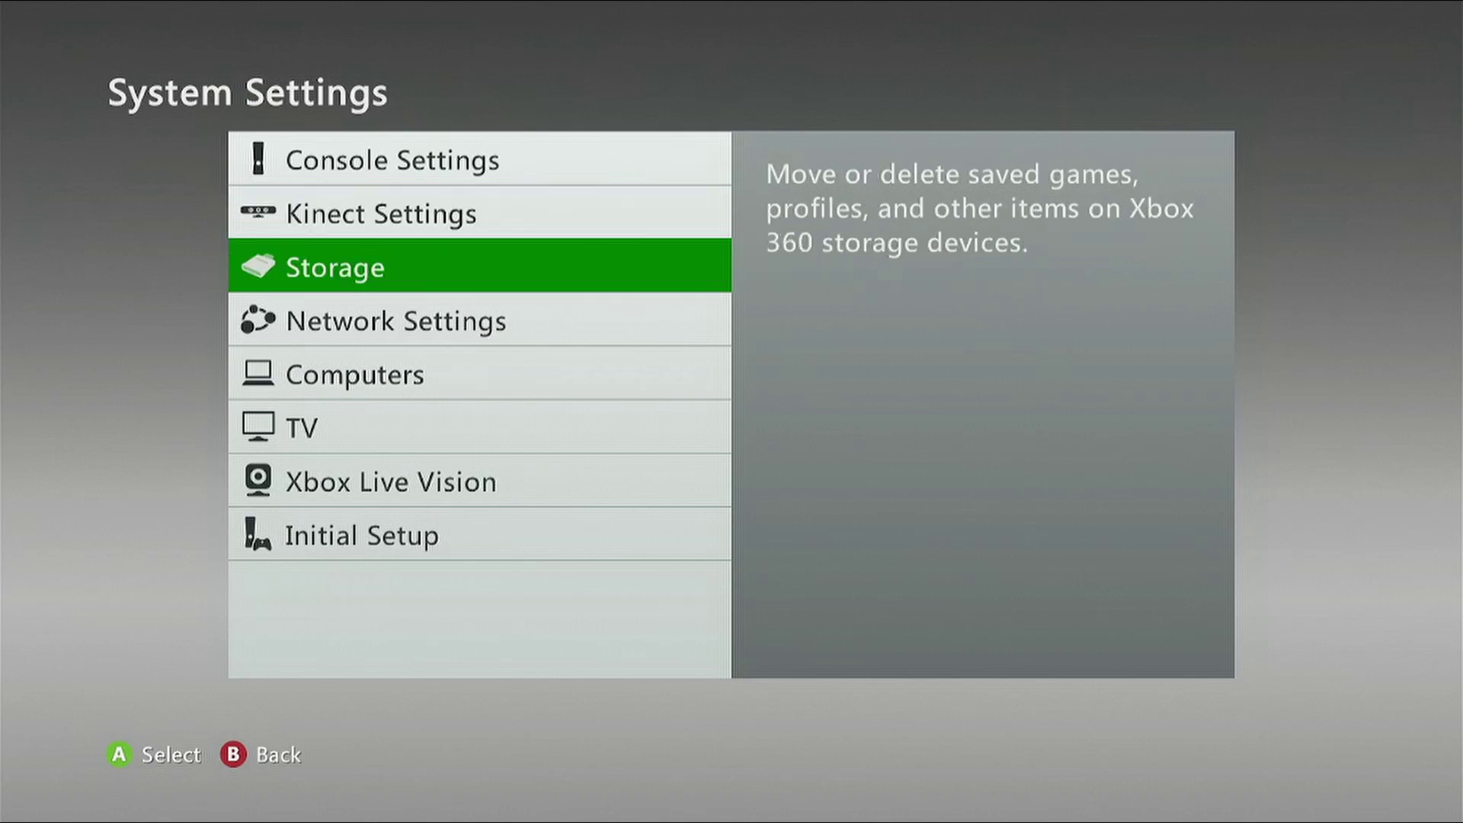
{"action": "key", "text": "Return"}
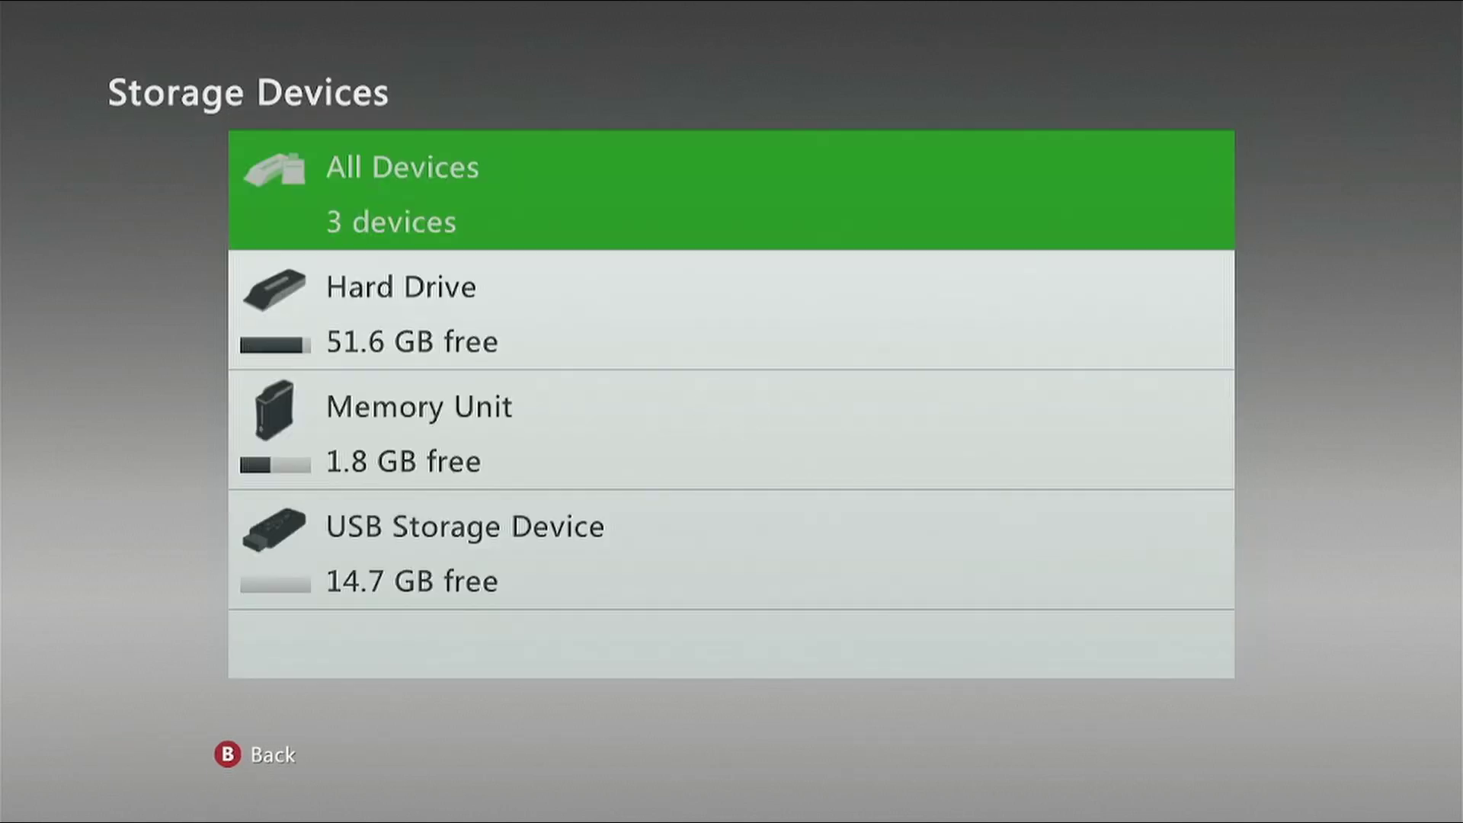
{"action": "key", "text": "Down"}
{"action": "key", "text": "Down"}
{"action": "key", "text": "Down"}
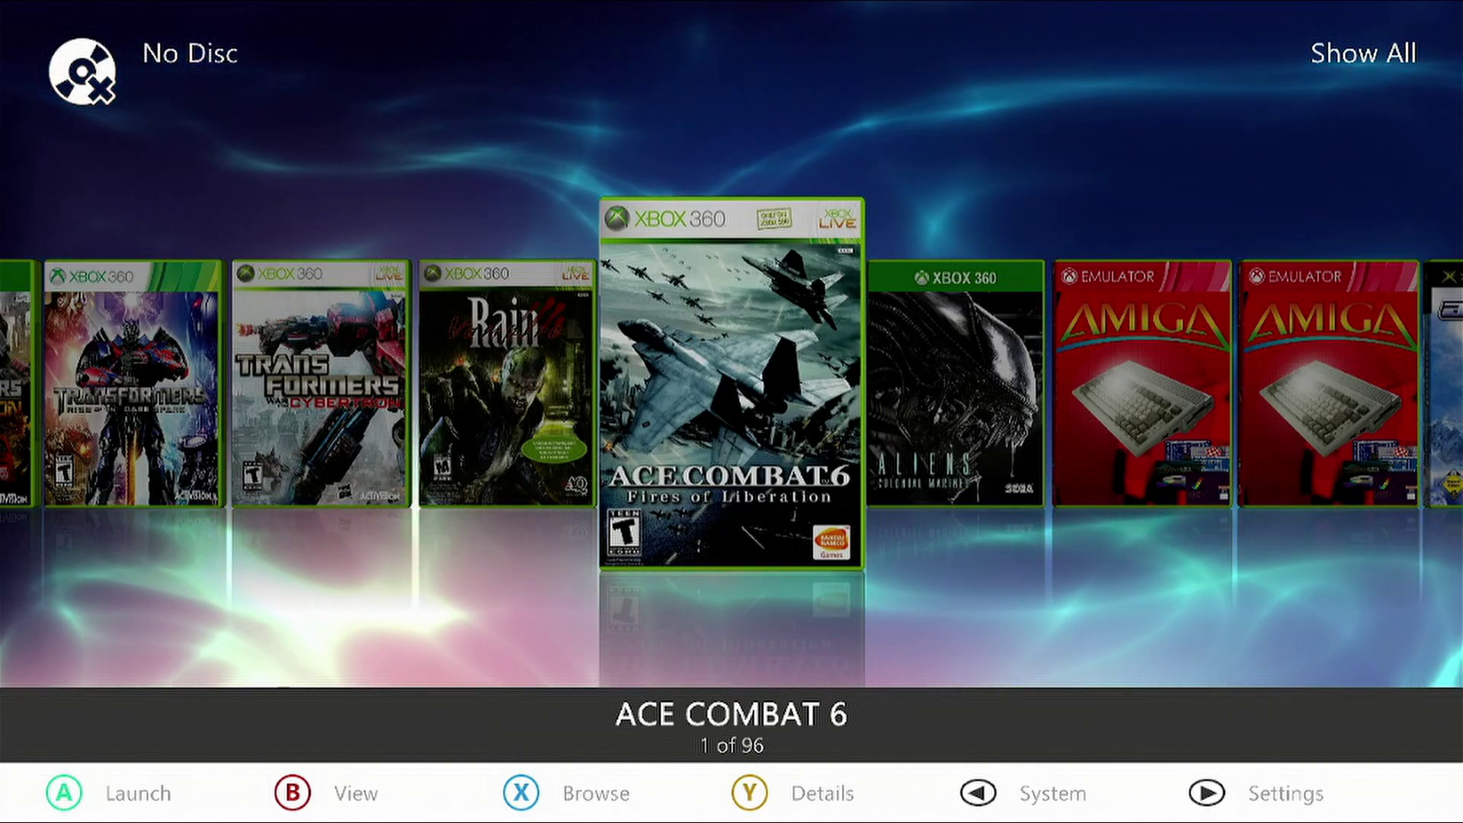
Step: Open the system scripts and launch the Homebrew Store script
{"action": "key", "text": "BackSpace"}
{"action": "key", "text": "Down"}
{"action": "key", "text": "Return"}
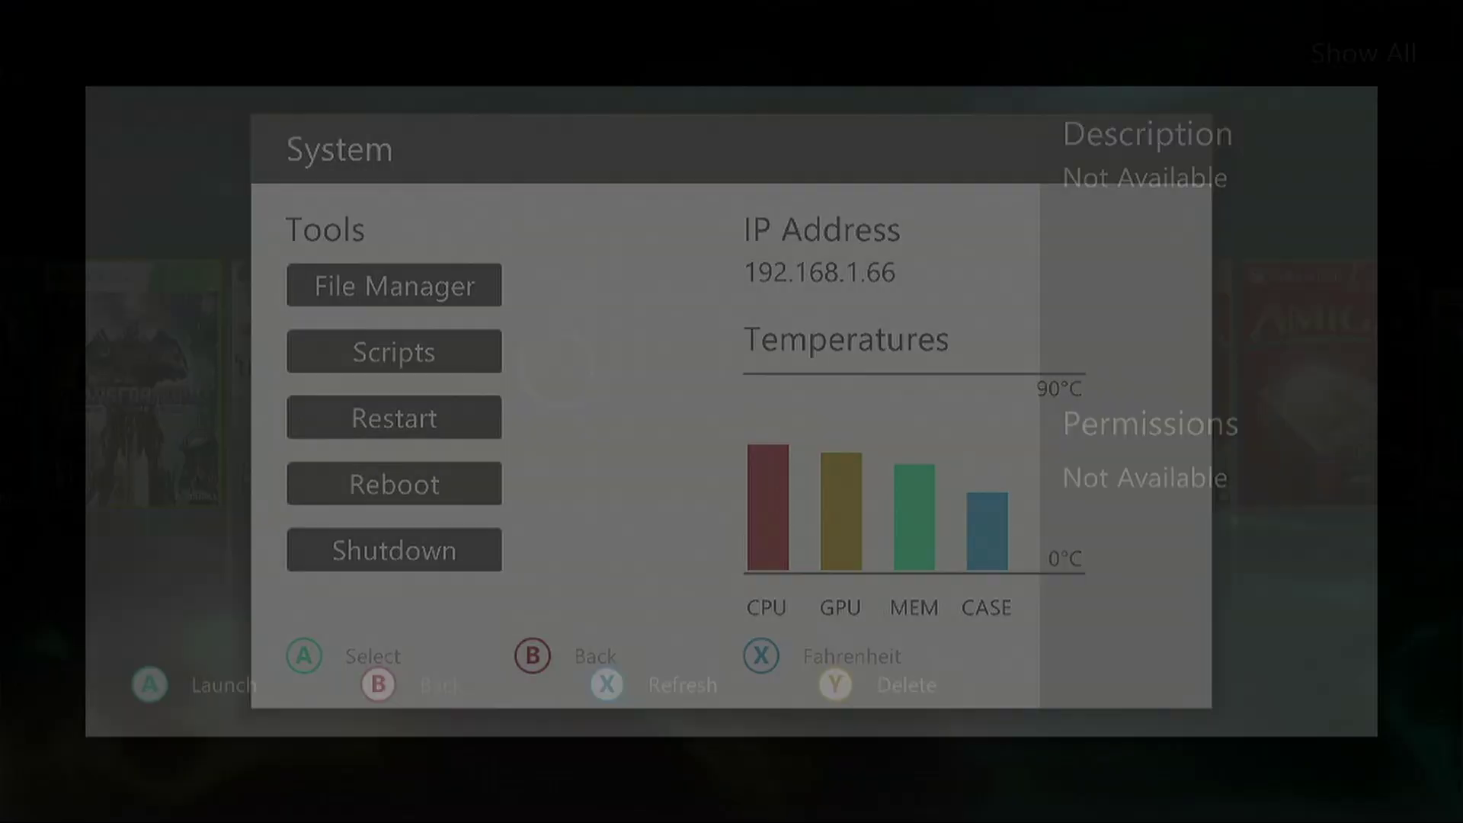
{"action": "key", "text": "Down"}
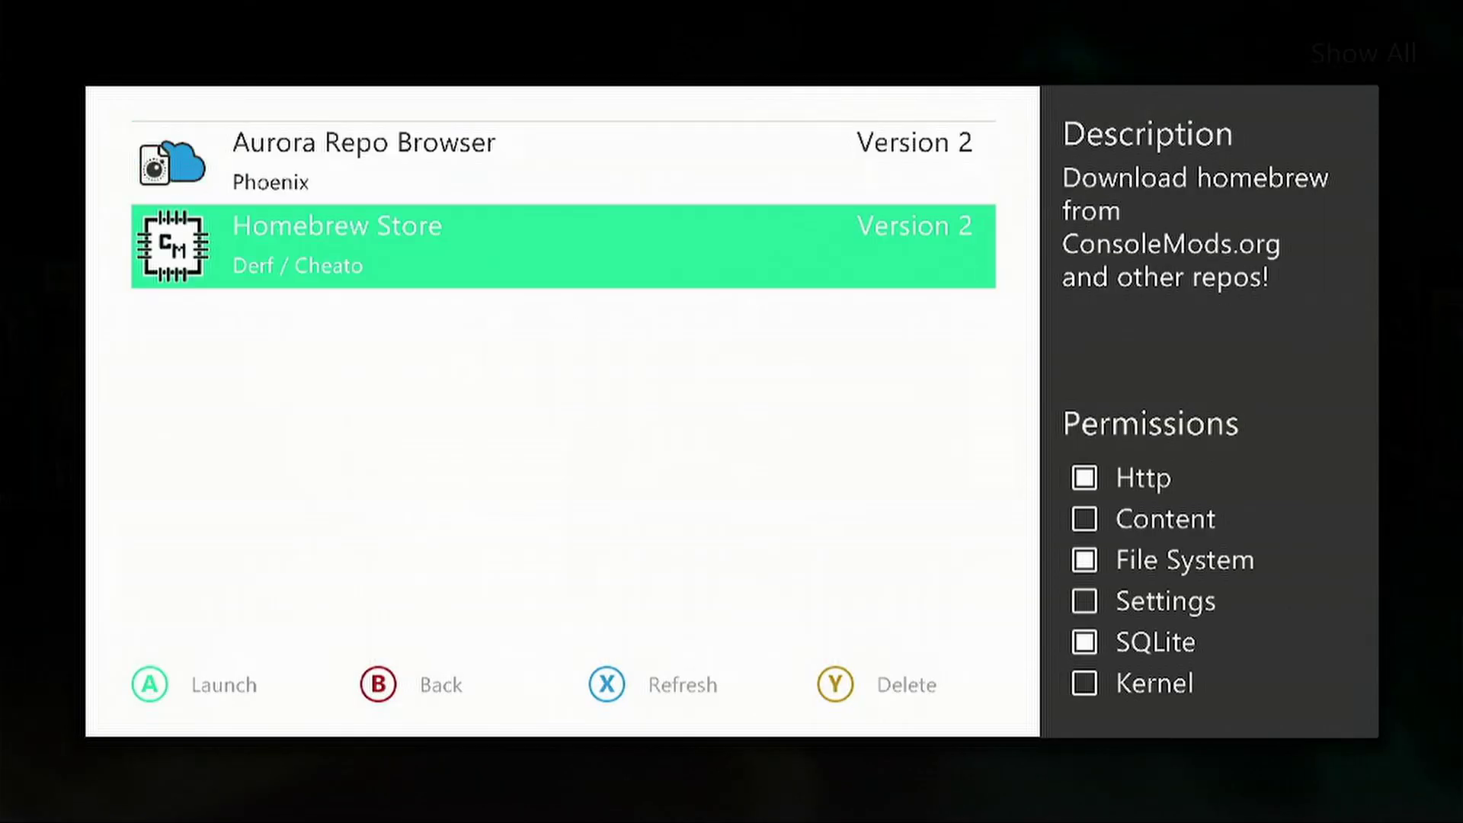
{"action": "key", "text": "Return"}
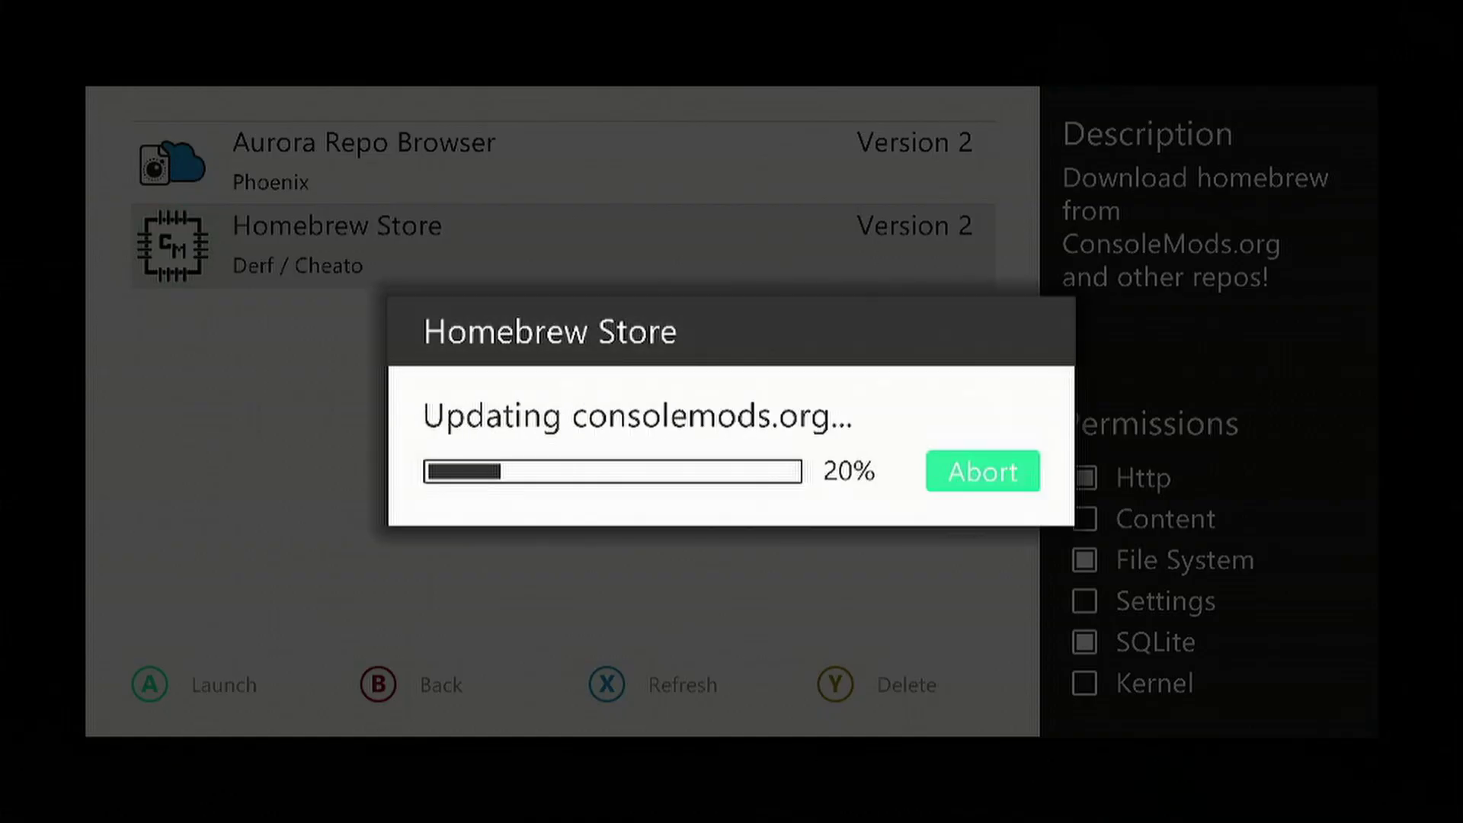
Step: Find the 3DOx (3DO) (v0.03) emulator in the store listings and accept its download
{"action": "key", "text": "Down"}
{"action": "key", "text": "Down"}
{"action": "key", "text": "Return"}
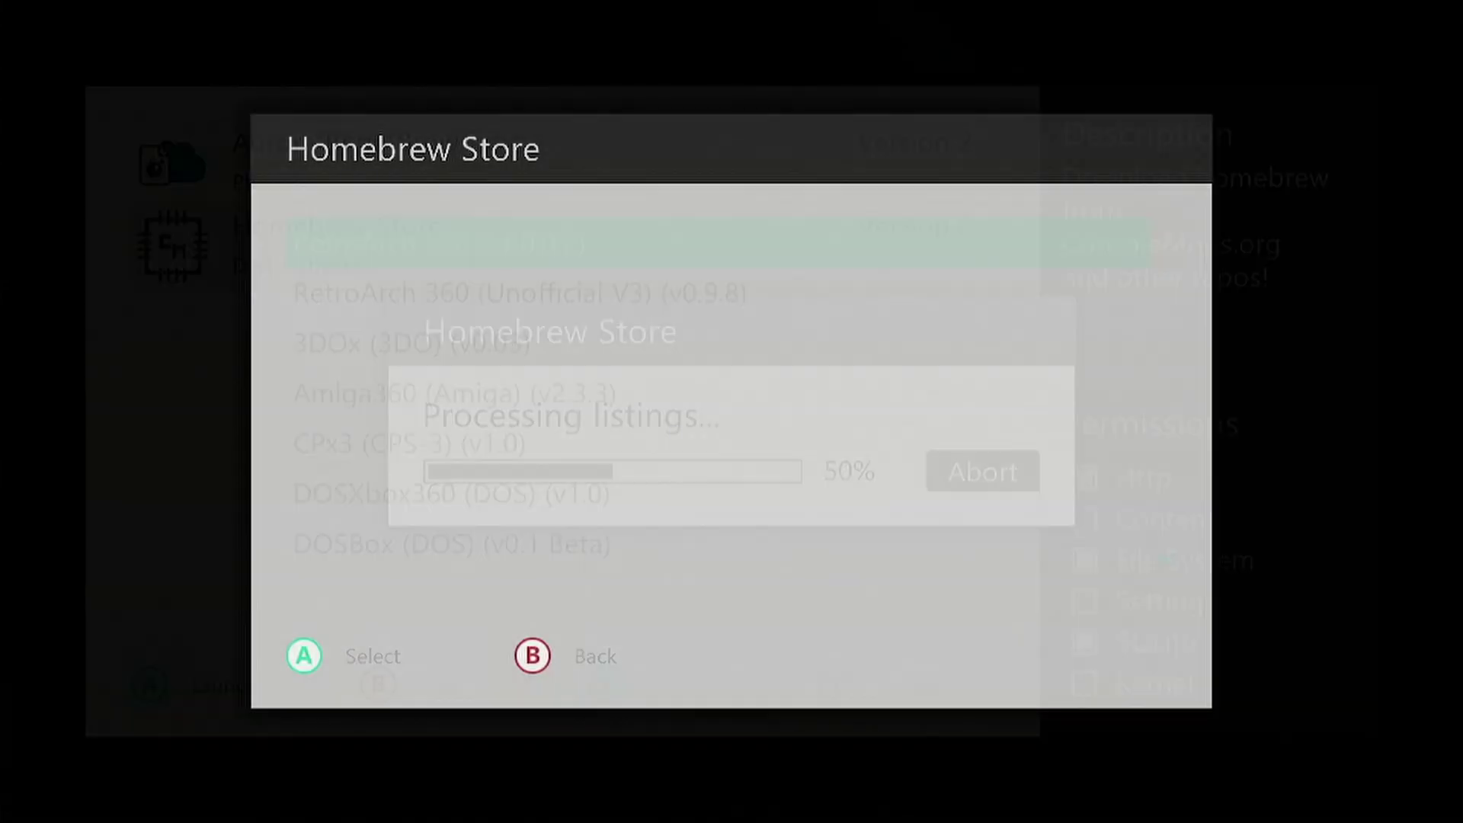
{"action": "key", "text": "Down"}
{"action": "key", "text": "Down"}
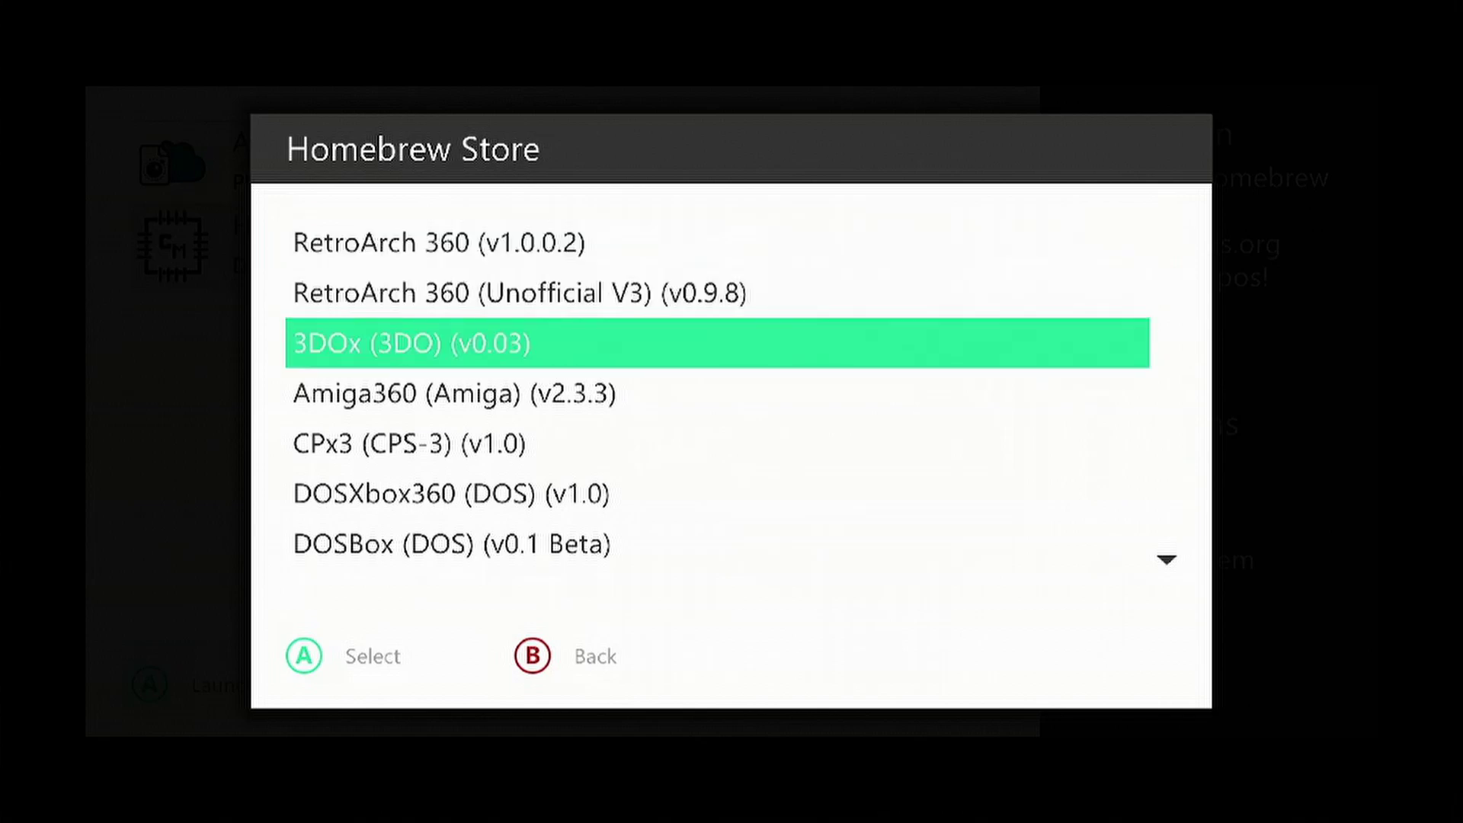
{"action": "key", "text": "Return"}
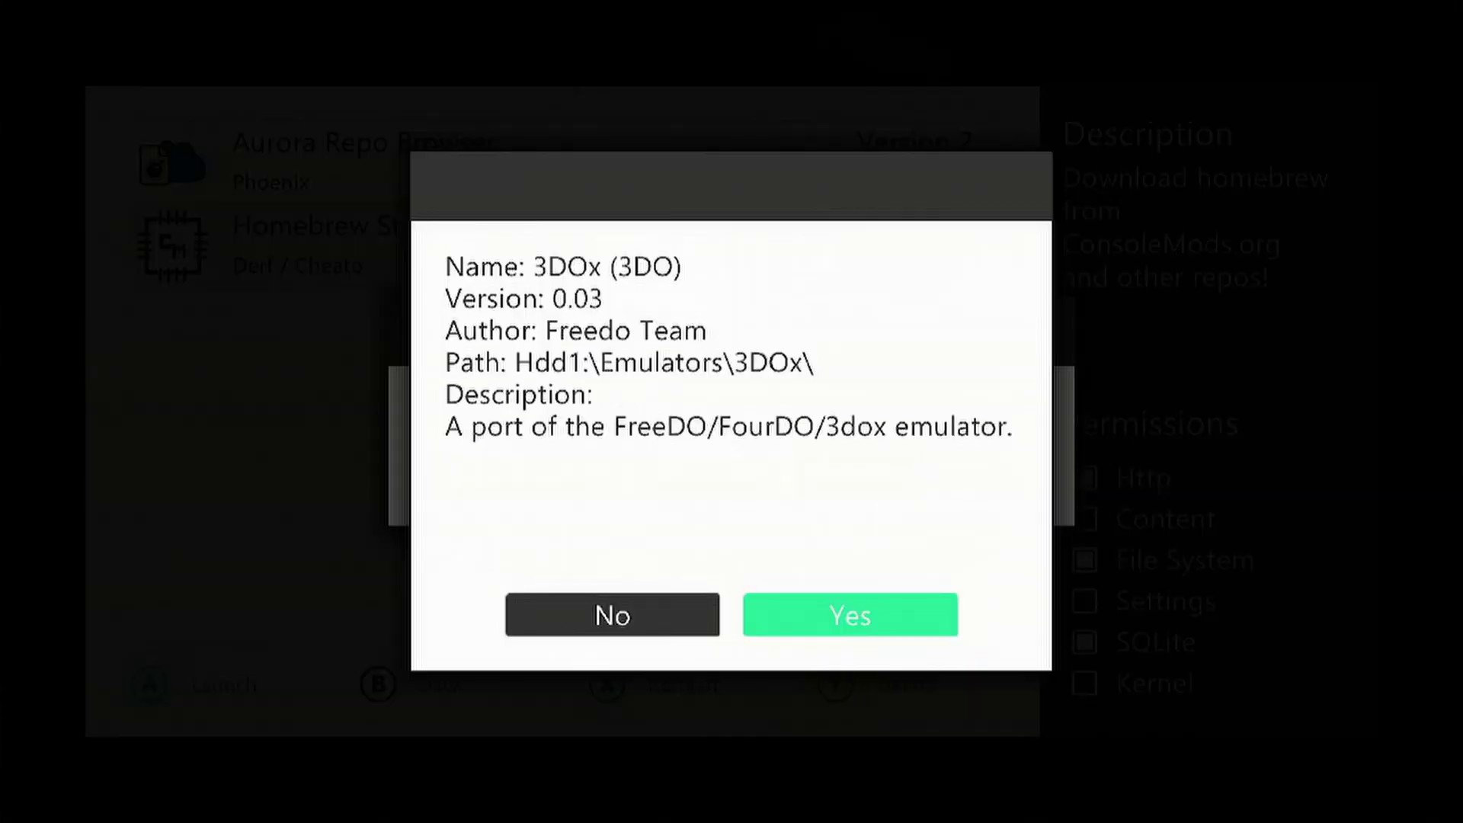
{"action": "key", "text": "Return"}
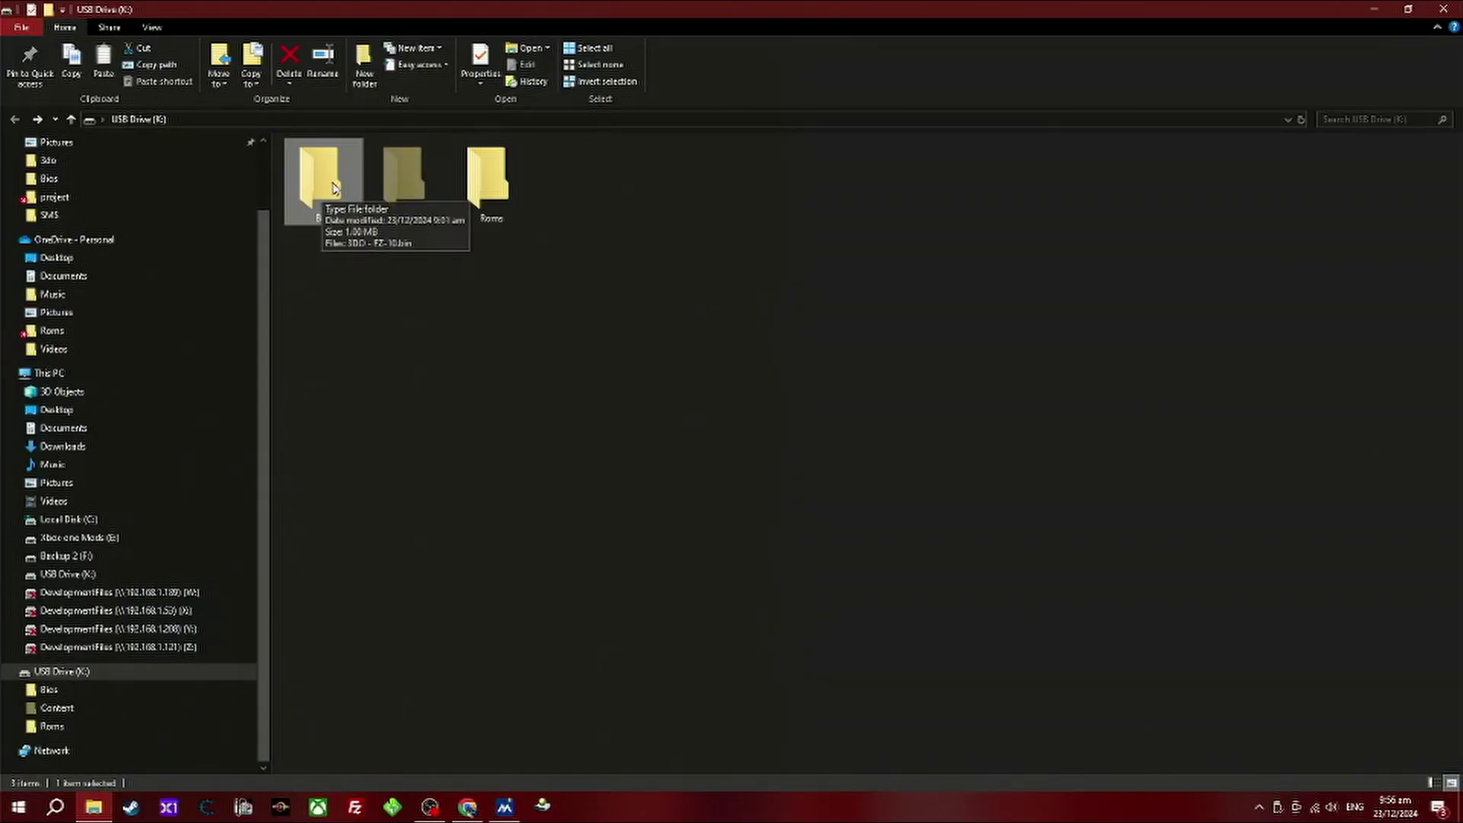
Step: Switch to File Explorer on the PC and rename 3DO - FZ-10.bin in the USB drive's Bios folder as bios.rom
{"action": "left_click", "coordinate": [494, 187]}
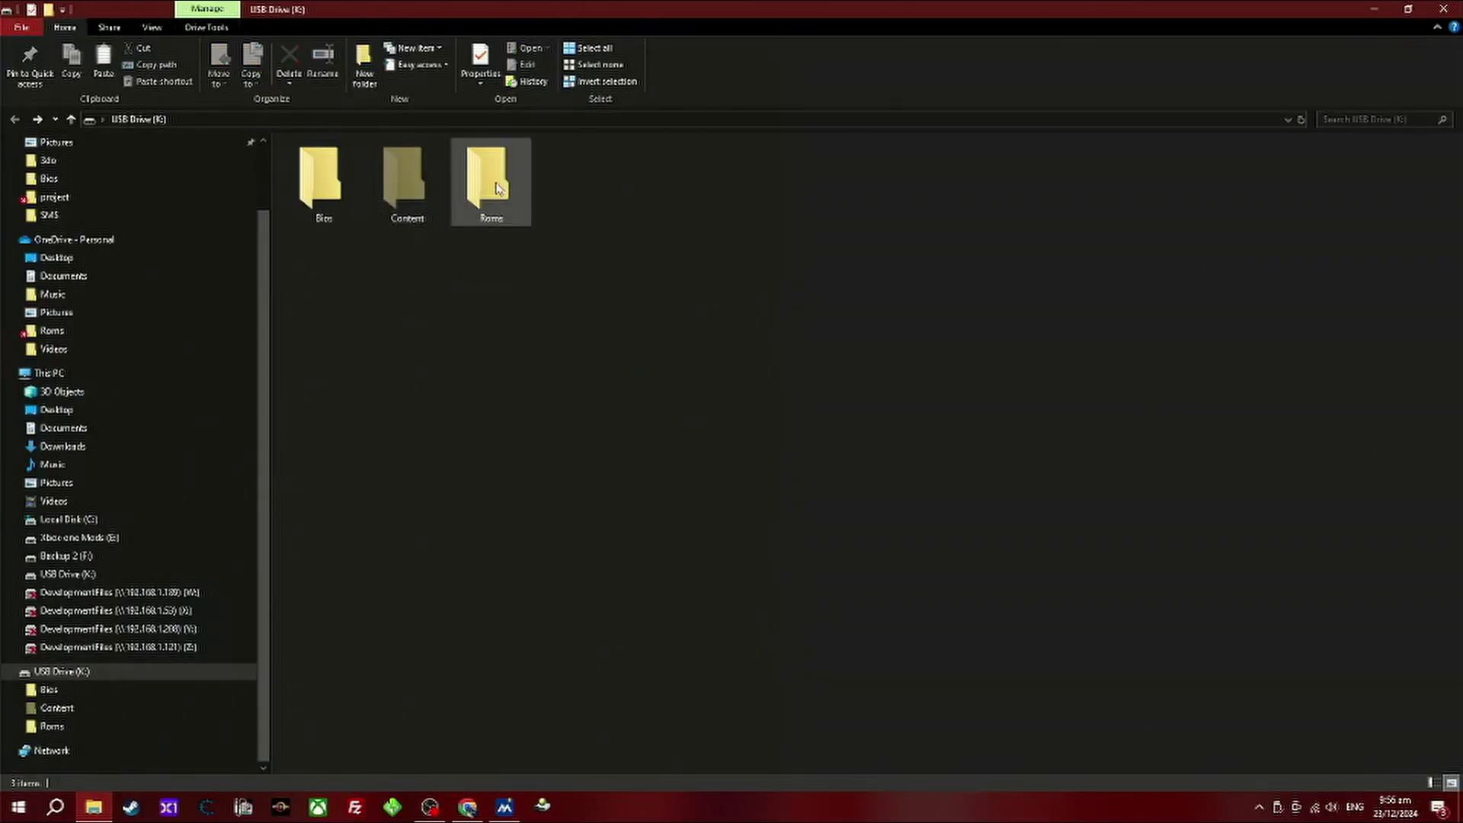
{"action": "double_click", "coordinate": [320, 183]}
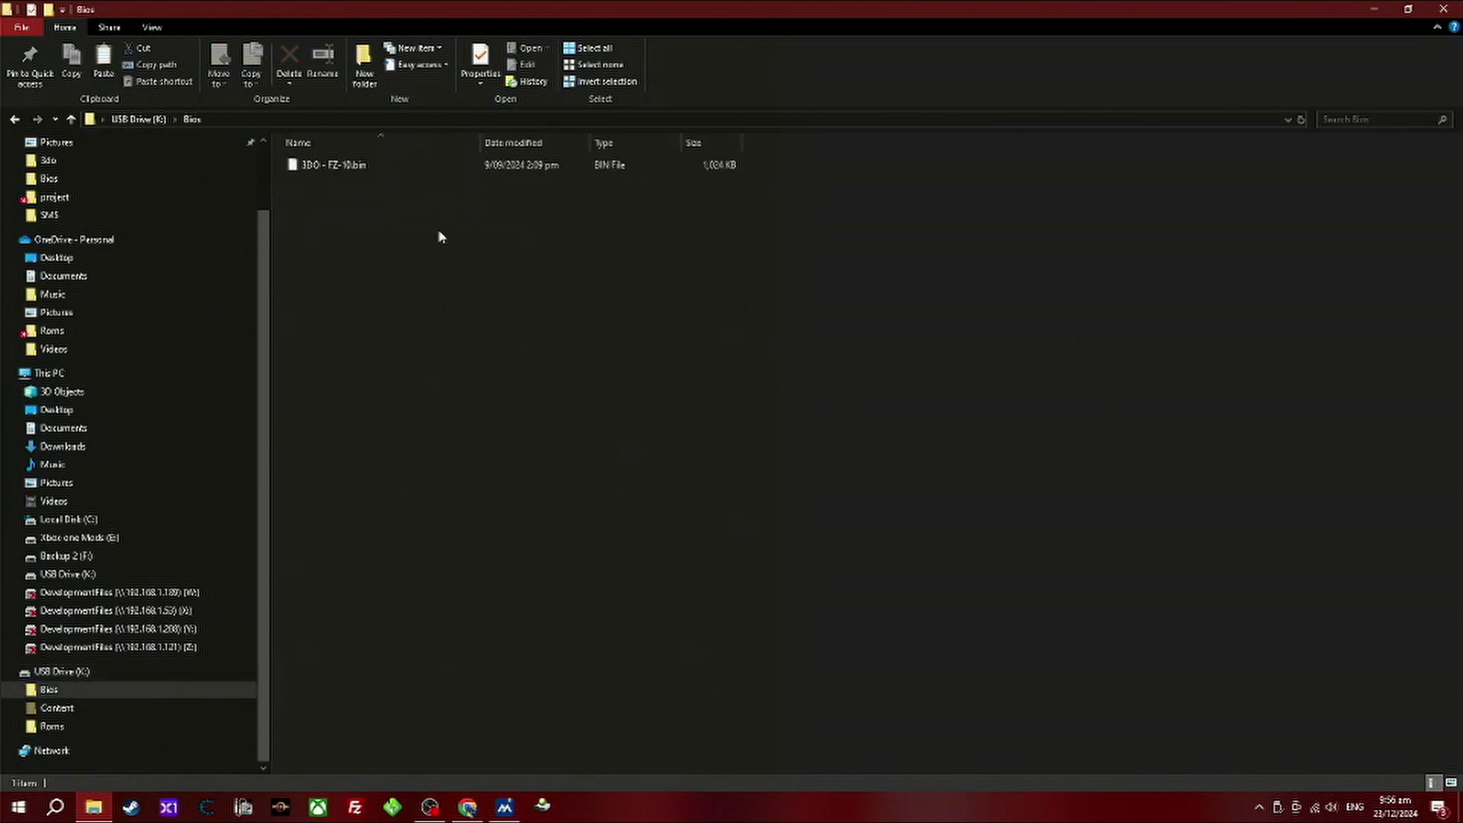
{"action": "key", "text": "super+Down"}
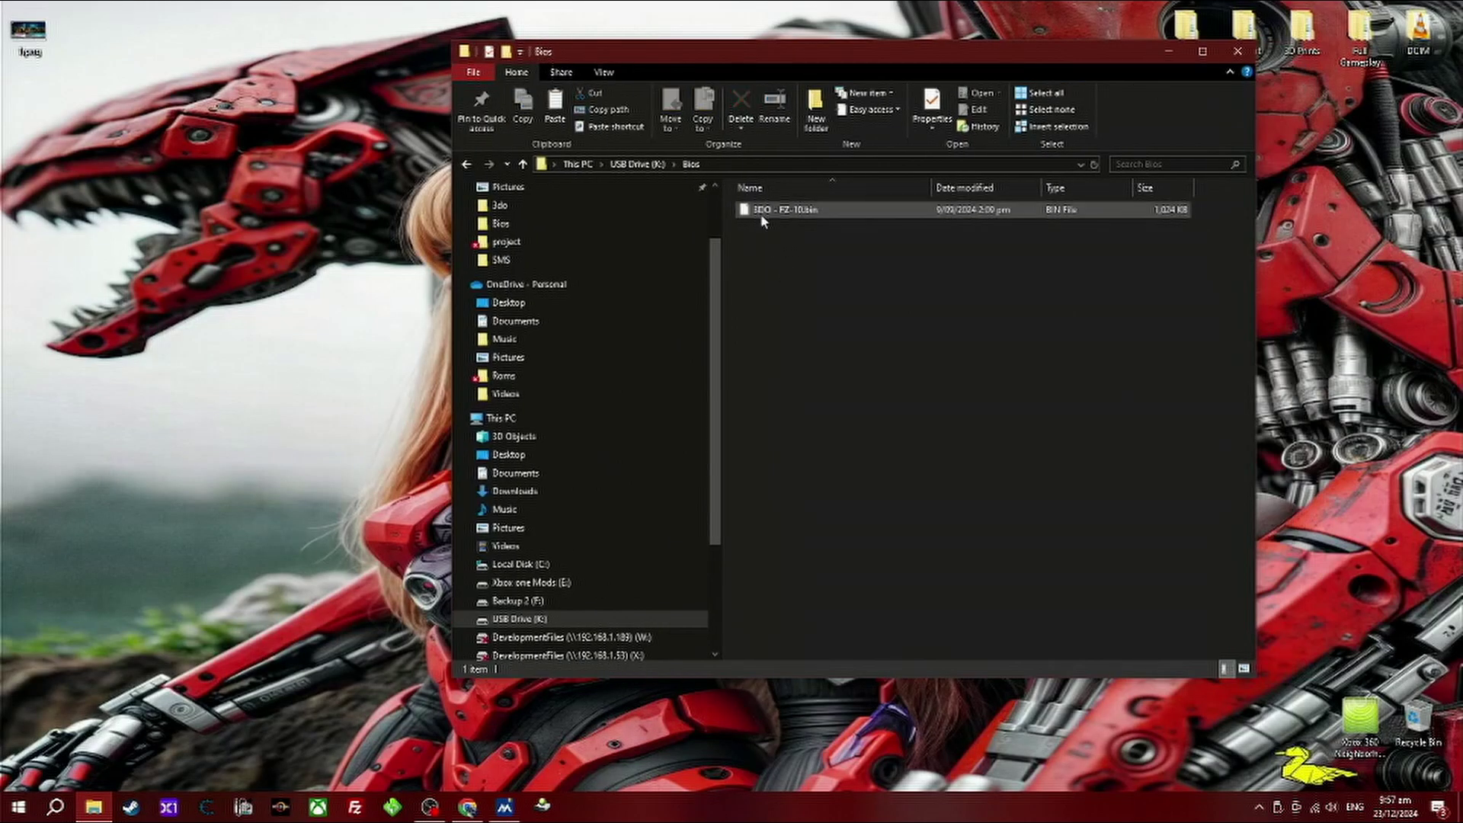
{"action": "right_click", "coordinate": [790, 212]}
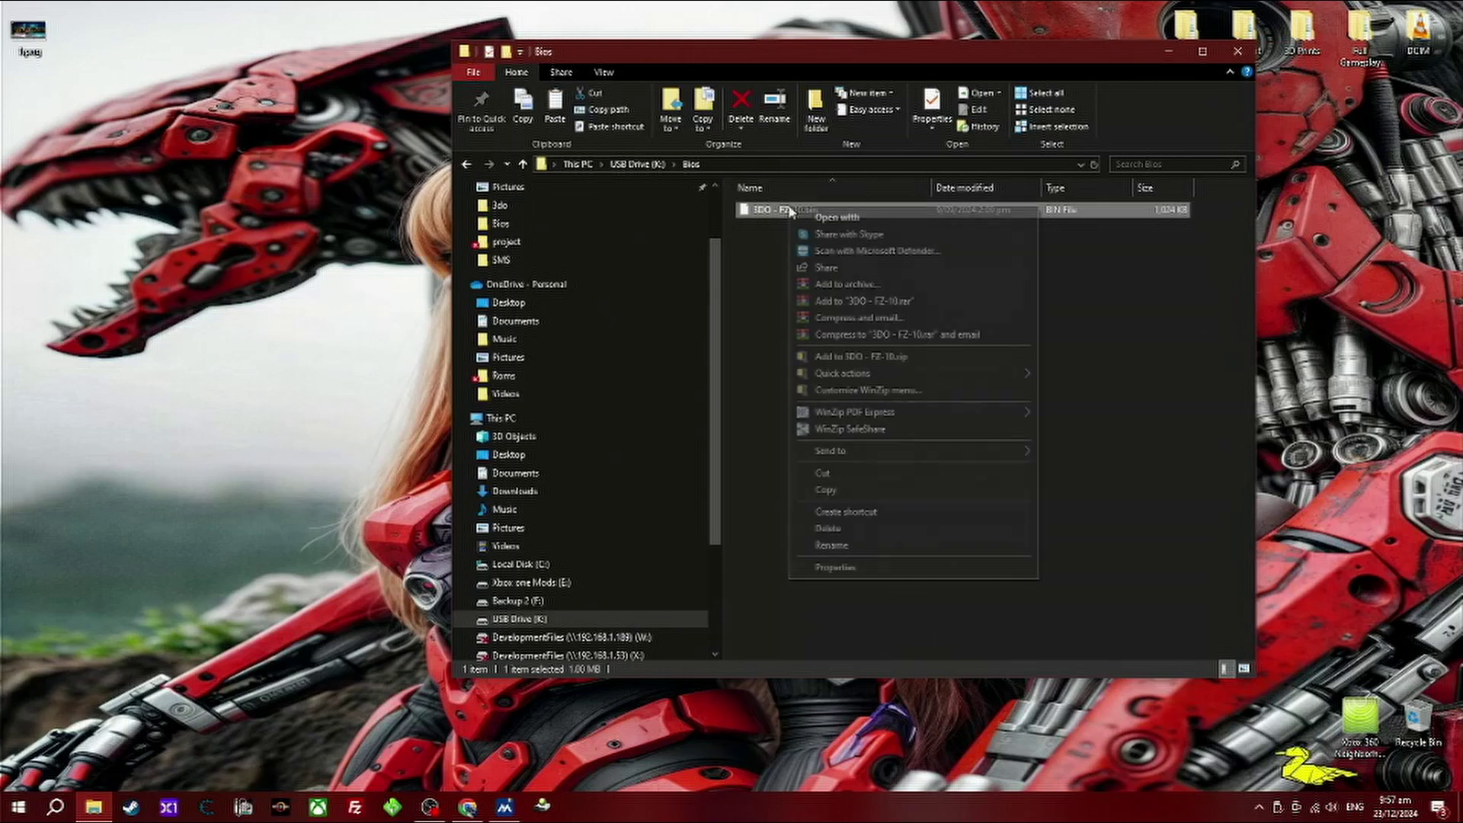
{"action": "left_click", "coordinate": [823, 546]}
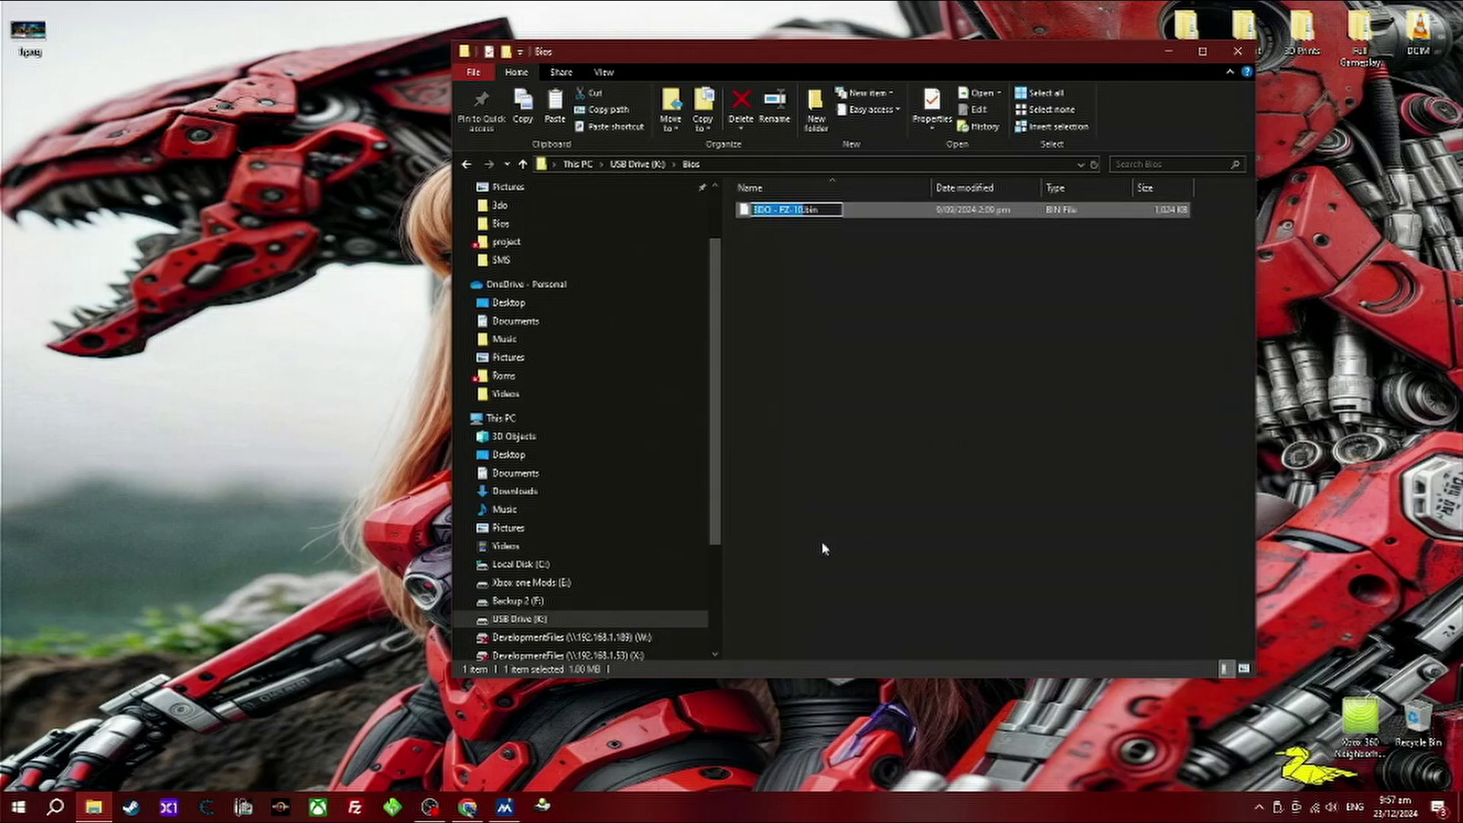
{"action": "type", "text": "bios.rom"}
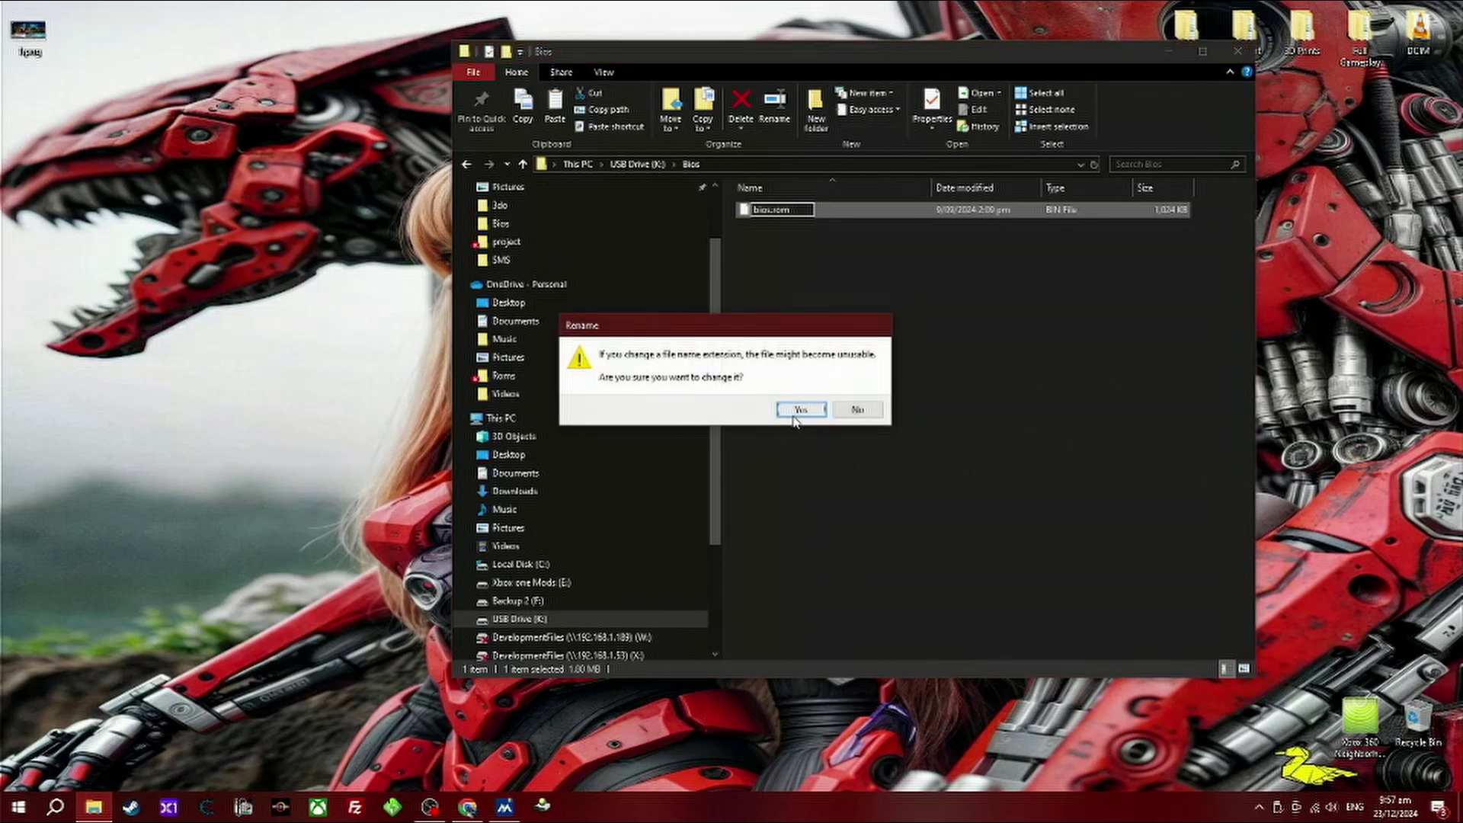
{"action": "left_click", "coordinate": [794, 420]}
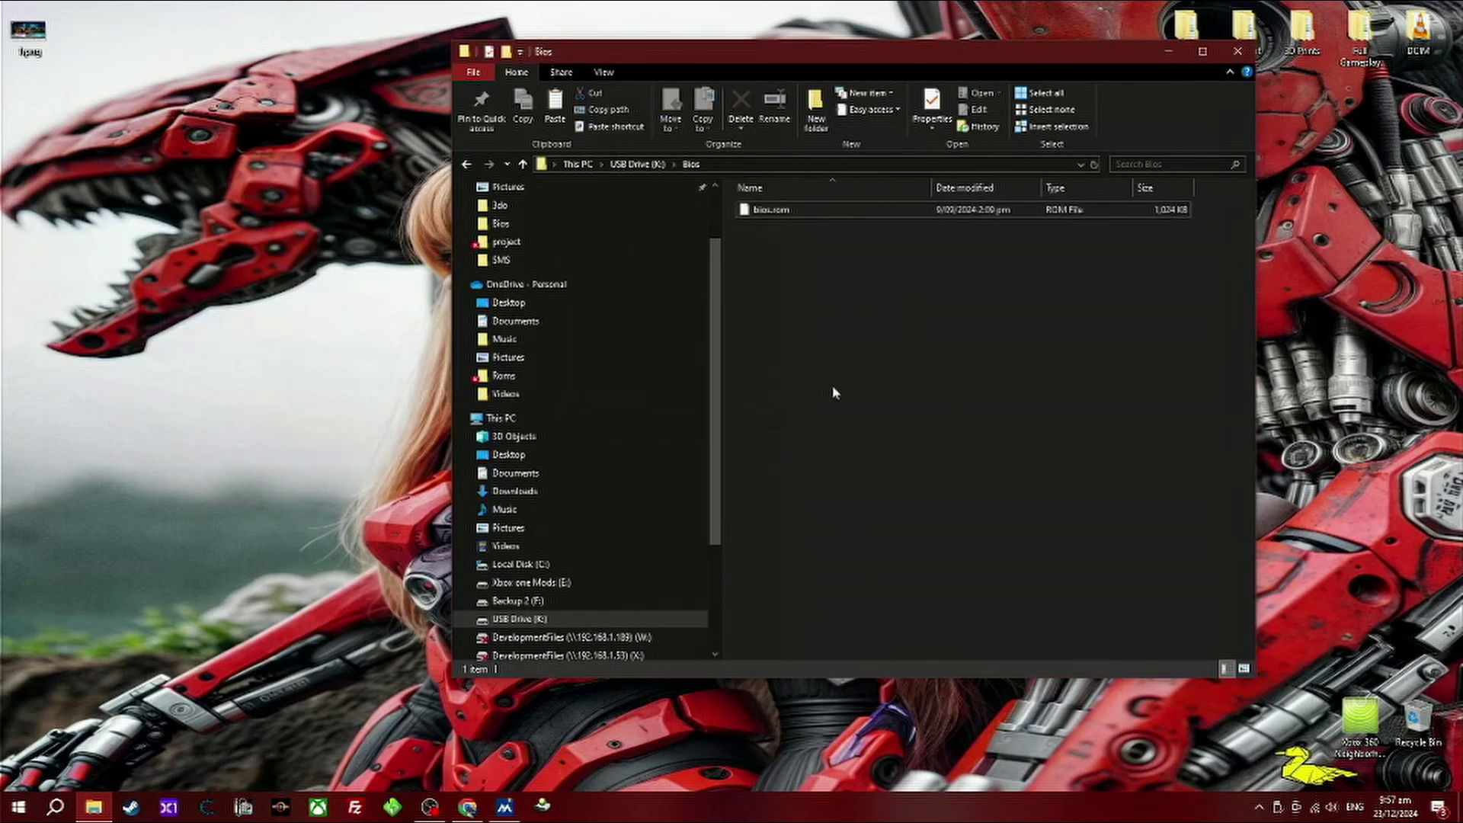
Step: Examine the contents and properties of the Roms folder on the USB drive, and return to the drive's root
{"action": "left_click", "coordinate": [464, 166]}
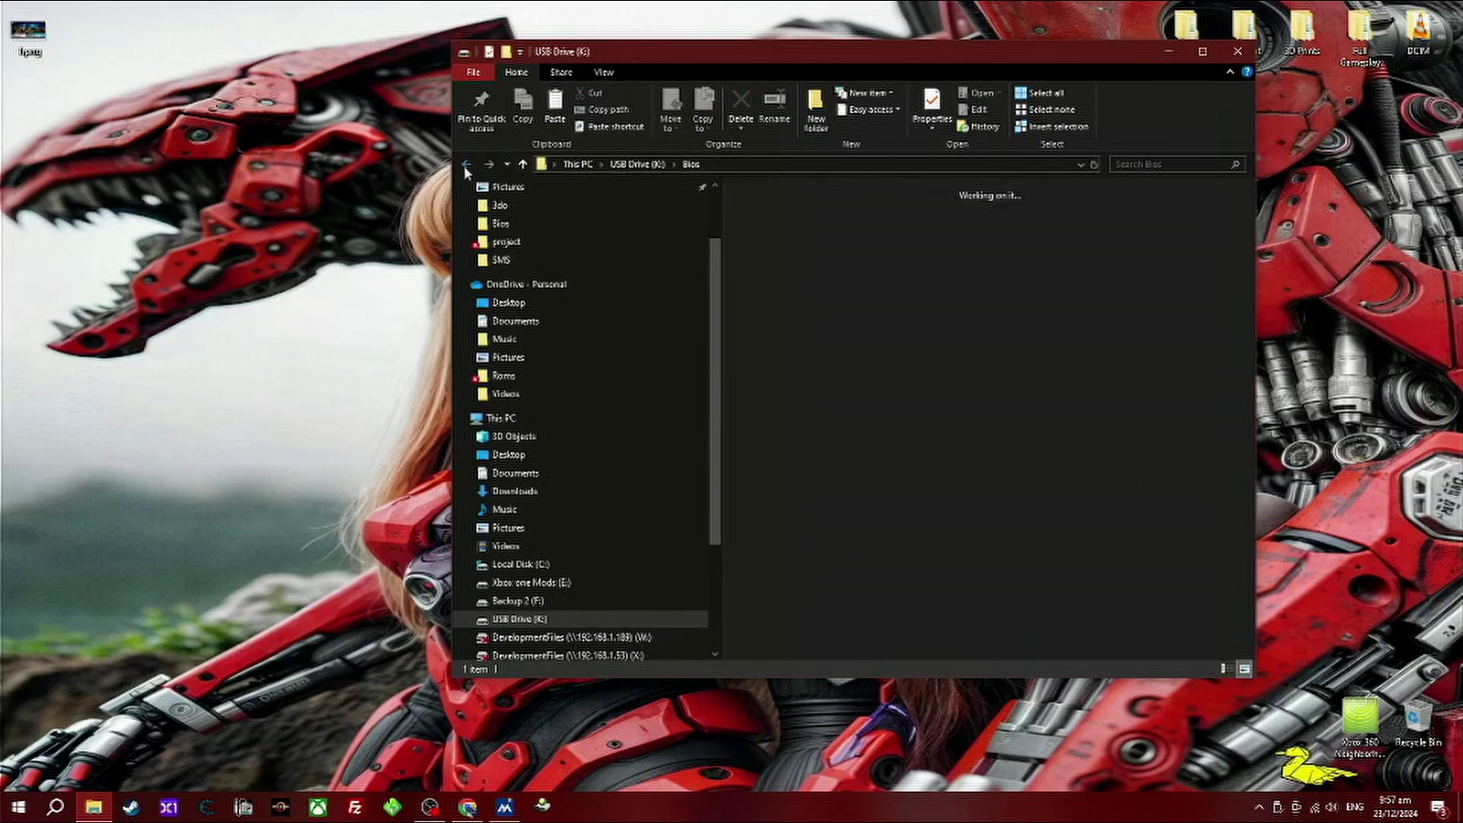
{"action": "double_click", "coordinate": [939, 237]}
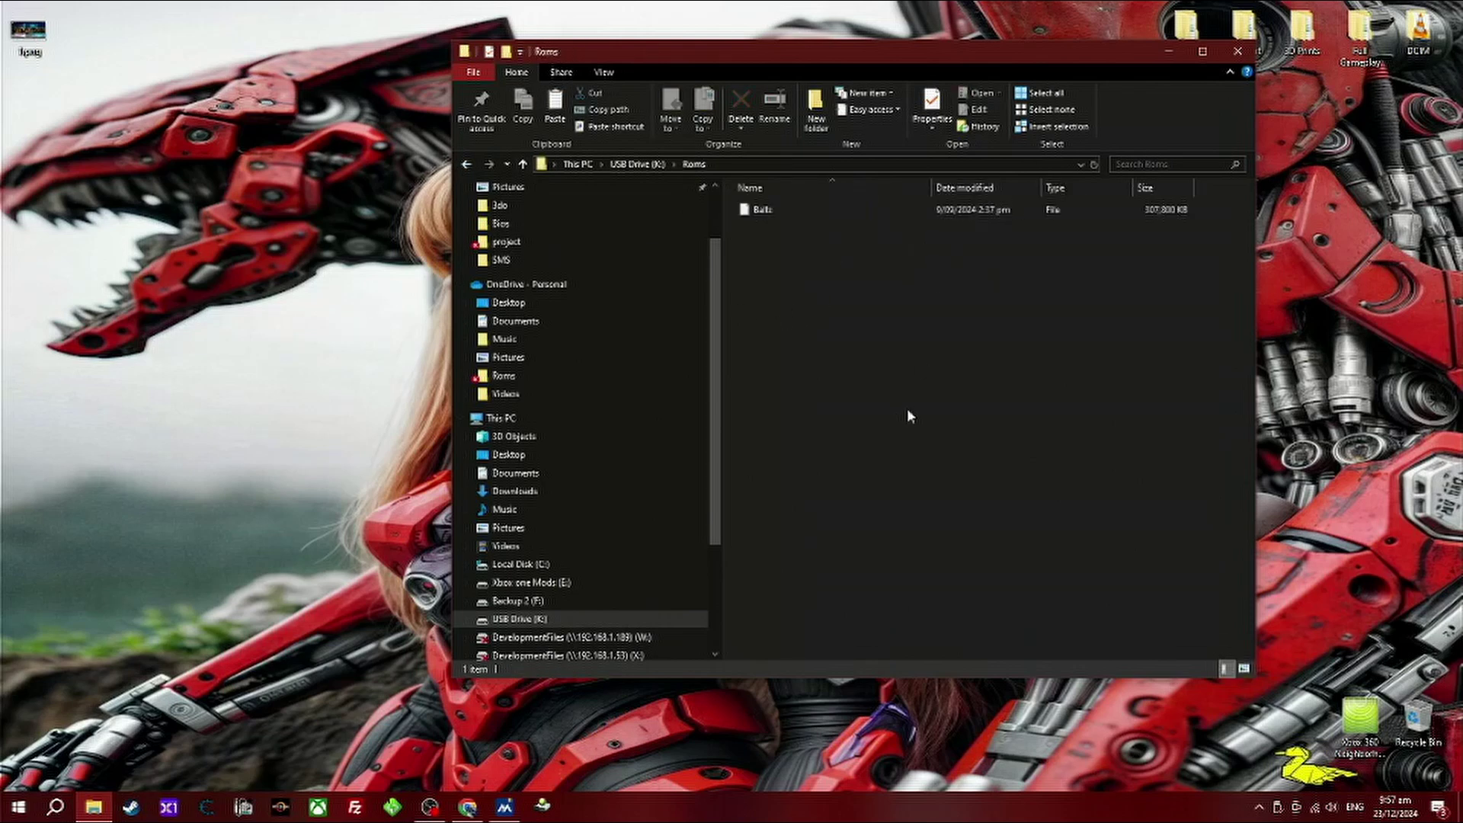
{"action": "right_click", "coordinate": [776, 212]}
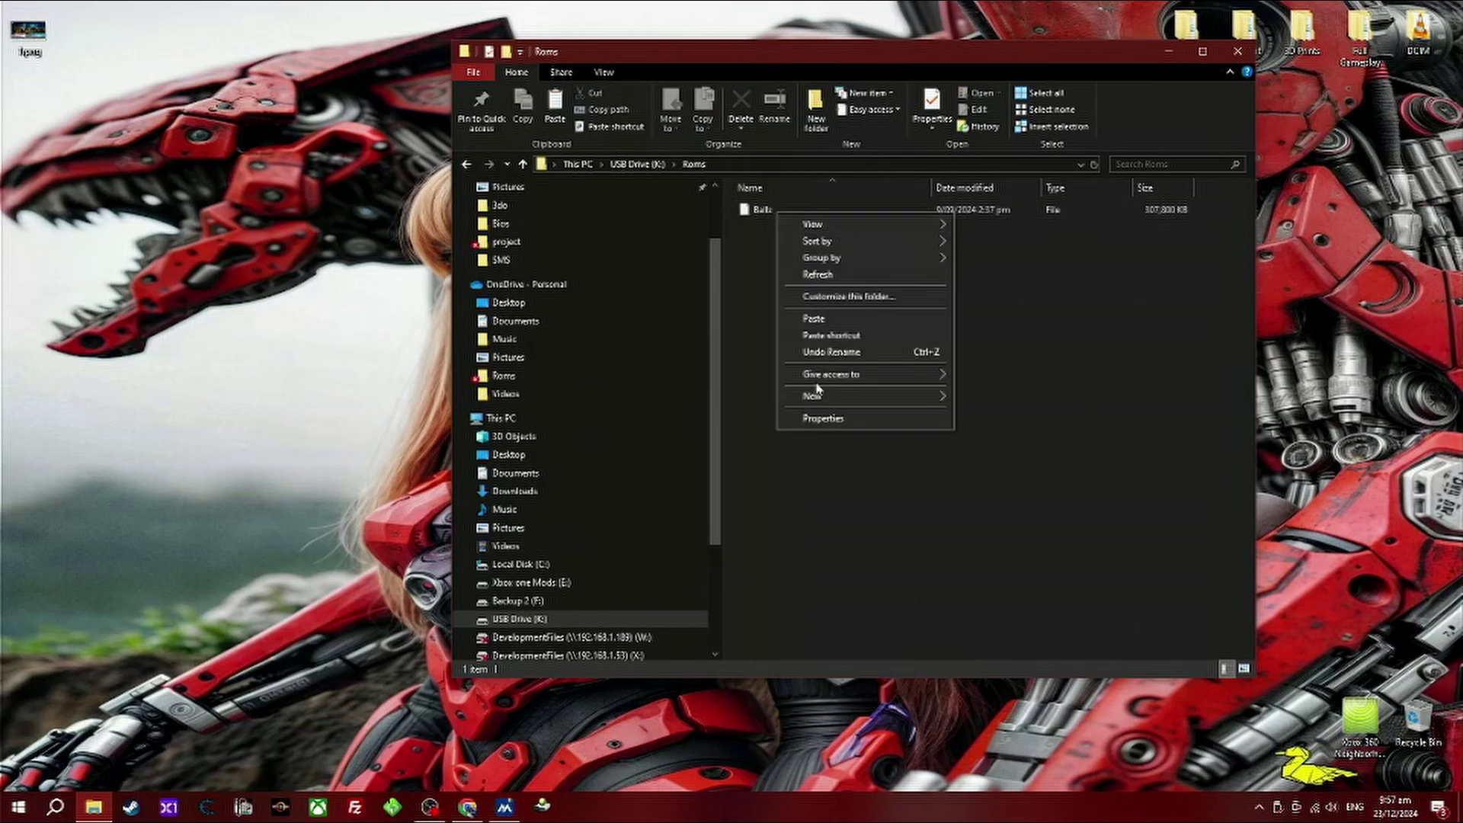
{"action": "left_click", "coordinate": [835, 430]}
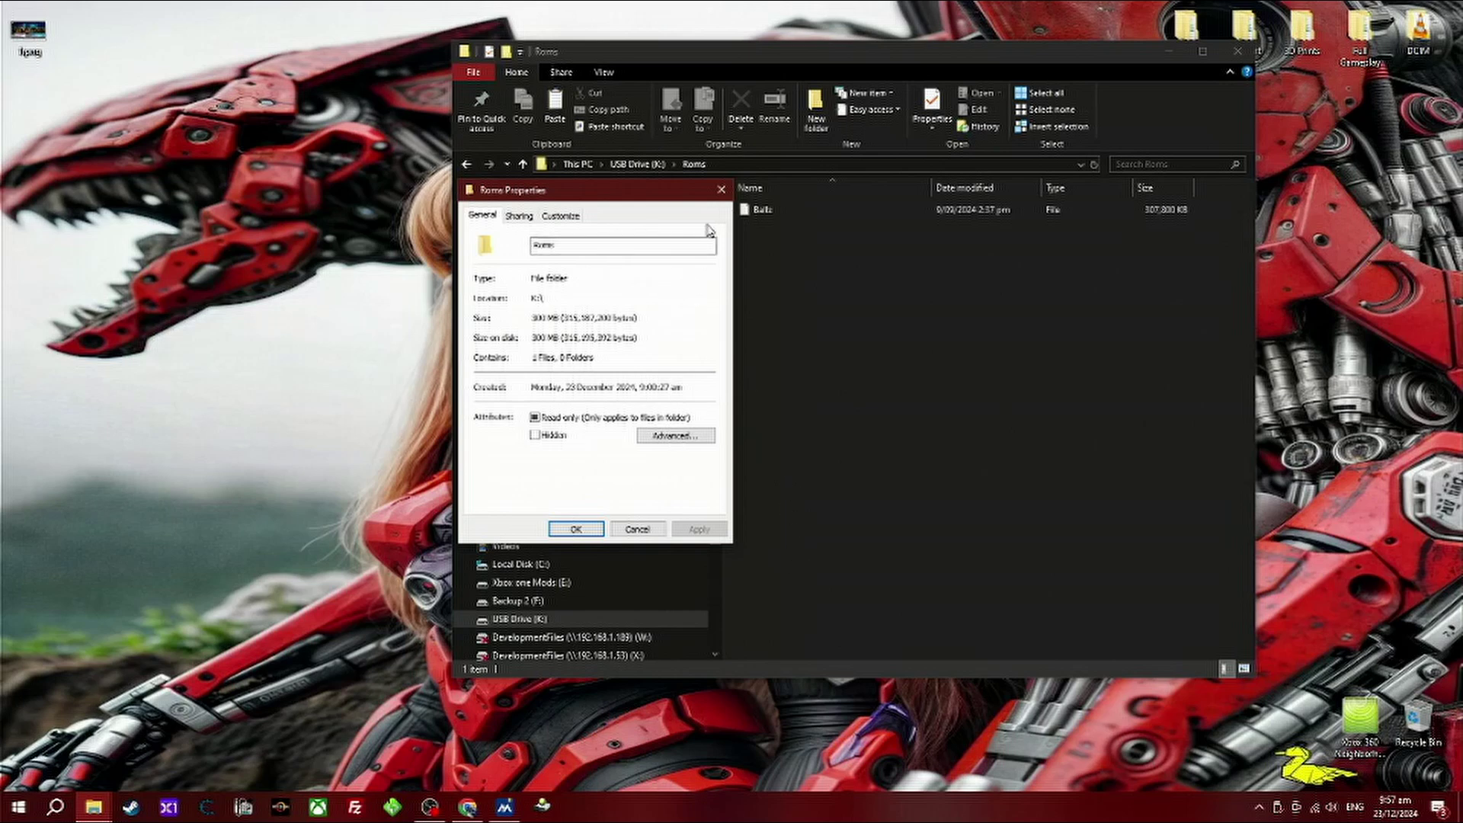
{"action": "left_click", "coordinate": [720, 191]}
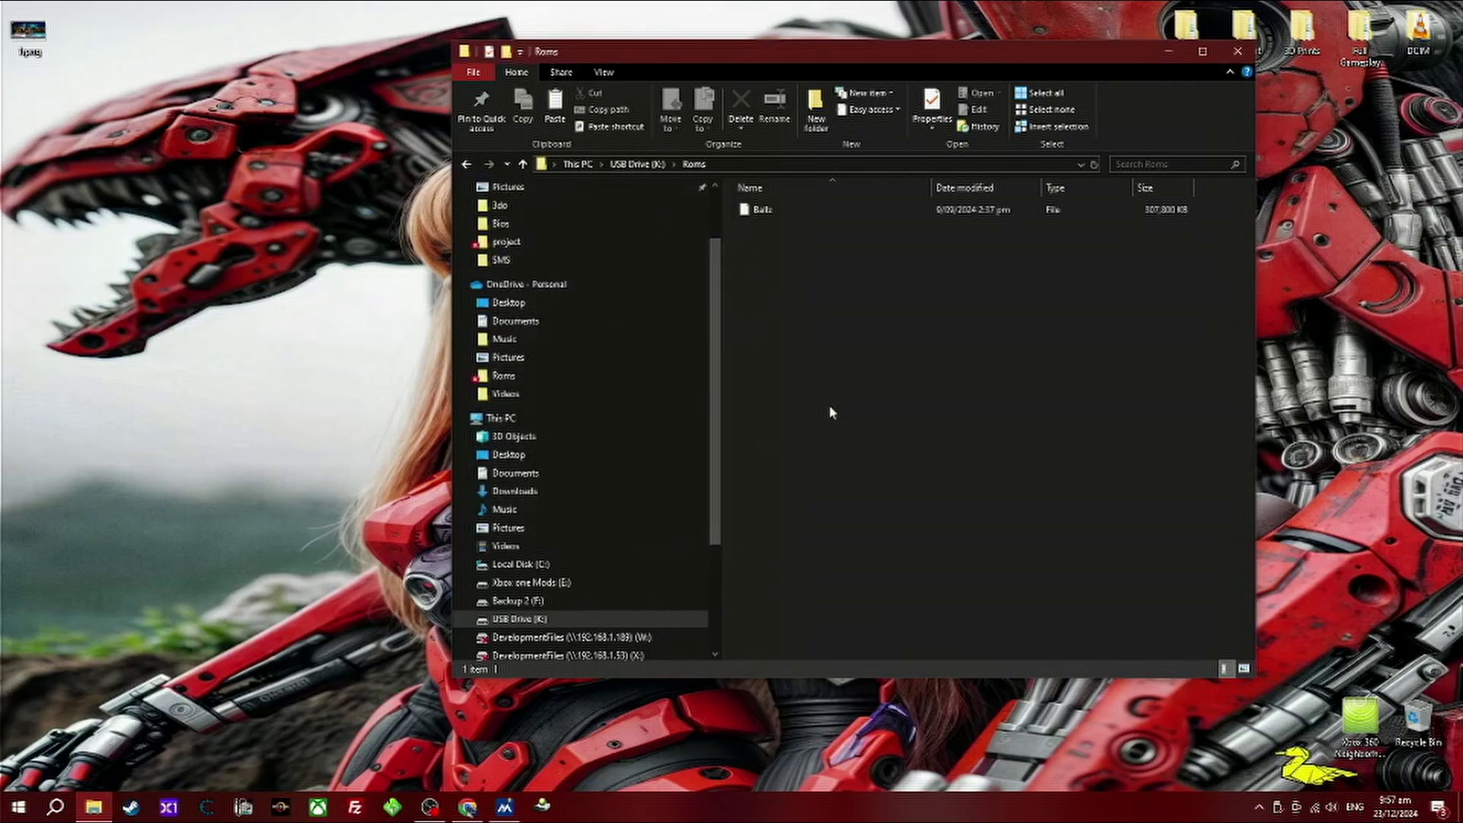
{"action": "left_click", "coordinate": [467, 165]}
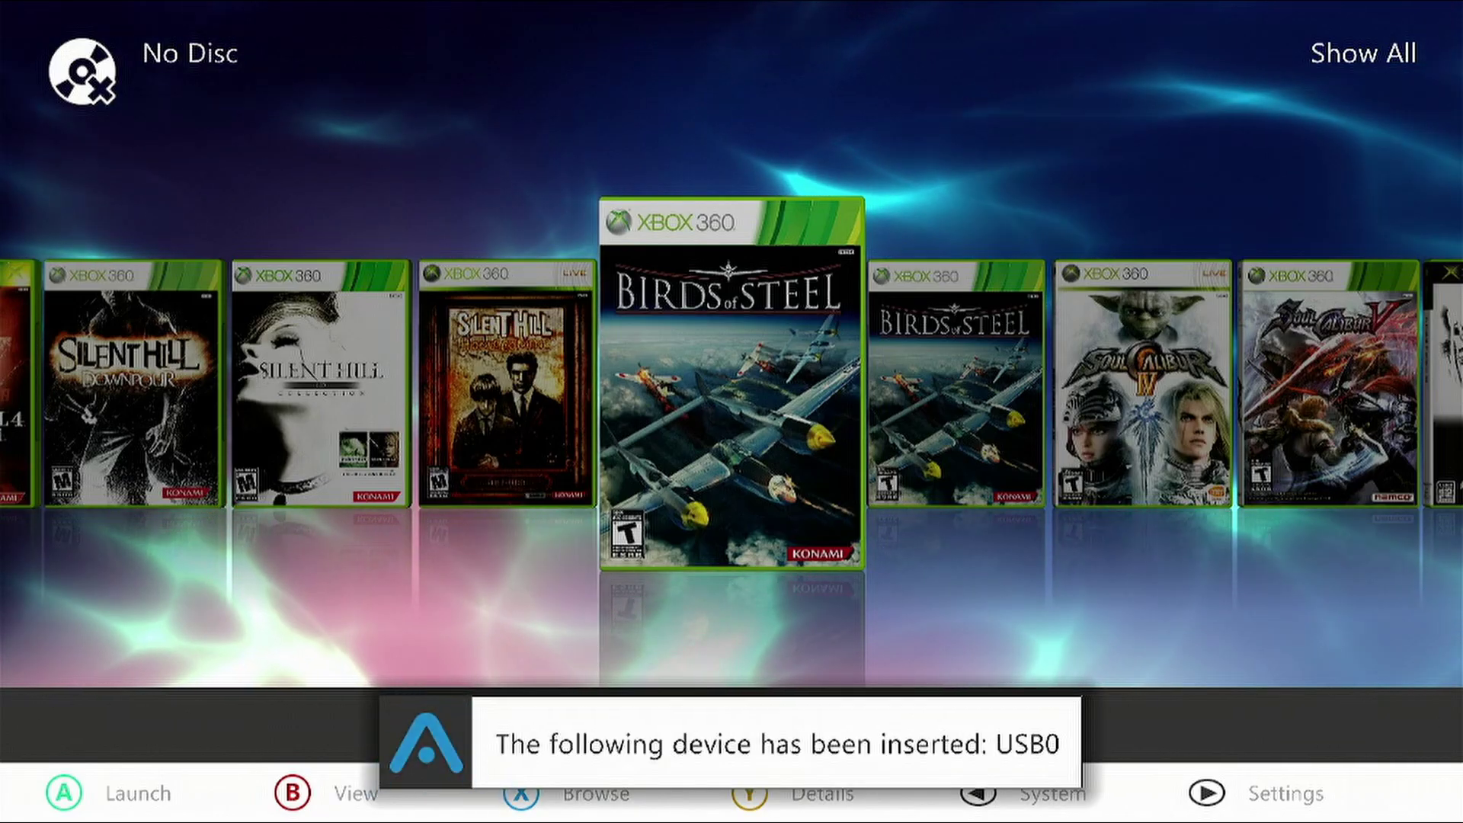
Step: Switch to the Aurora dashboard on the console and open the Usb0 drive in its File Manager
{"action": "key", "text": "BackSpace"}
{"action": "key", "text": "Return"}
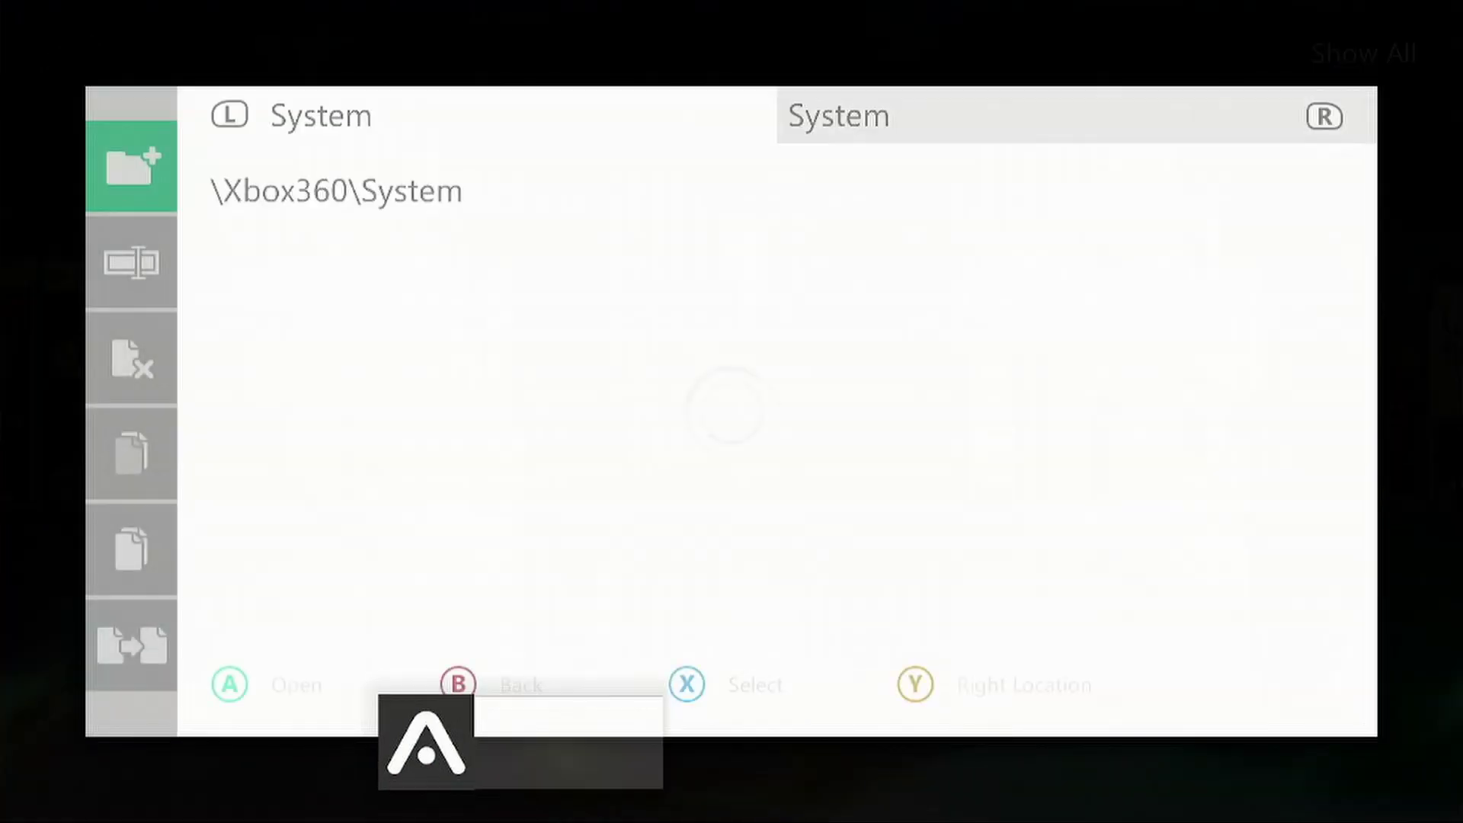
{"action": "key", "text": "Down"}
{"action": "key", "text": "Down"}
{"action": "key", "text": "Down"}
{"action": "key", "text": "Down"}
{"action": "key", "text": "Down"}
{"action": "key", "text": "Down"}
{"action": "key", "text": "Down"}
{"action": "key", "text": "Return"}
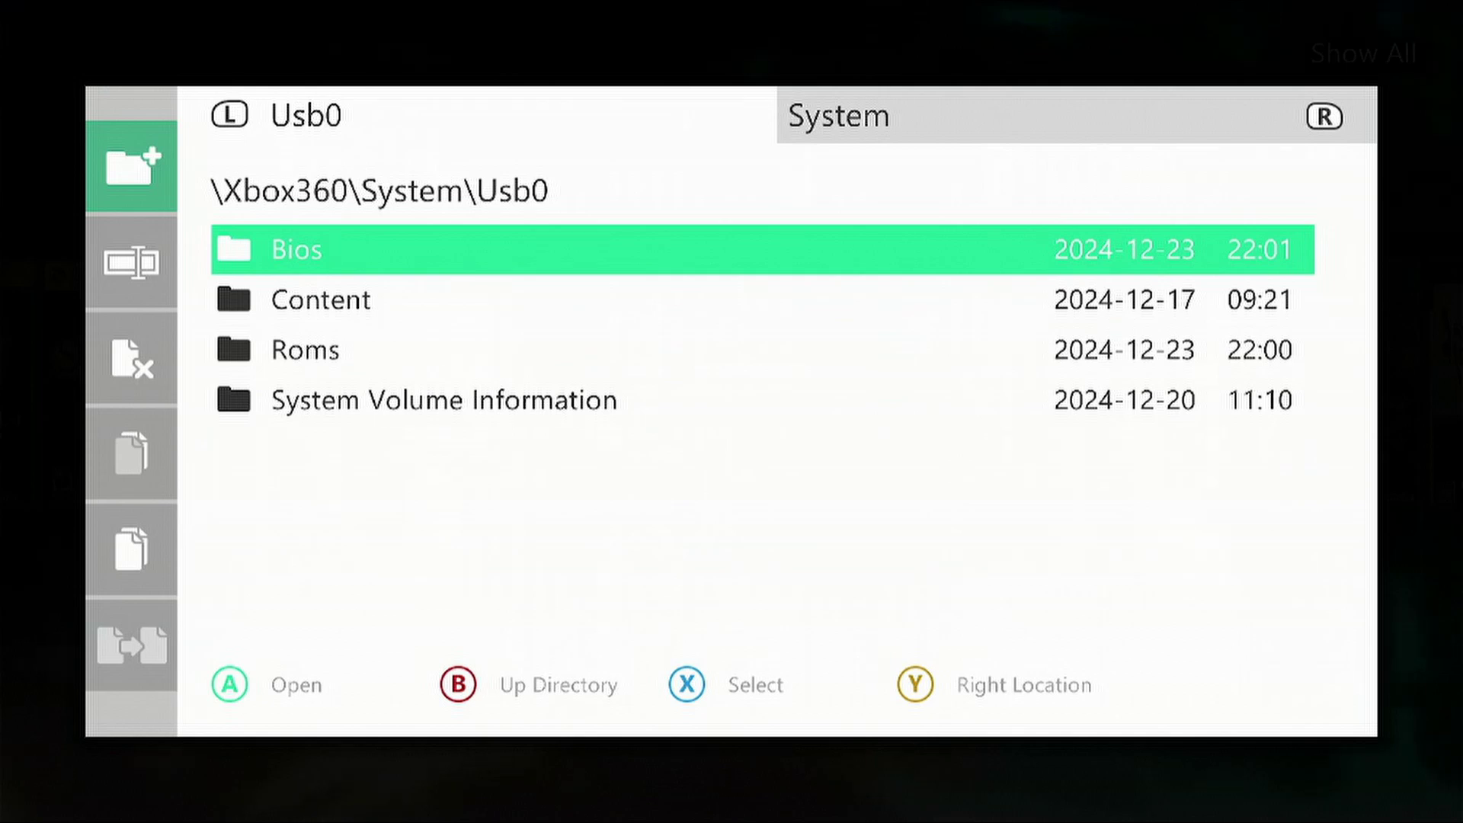
Step: Mark the Bios and Roms folders on Usb0 and copy them
{"action": "key", "text": "x"}
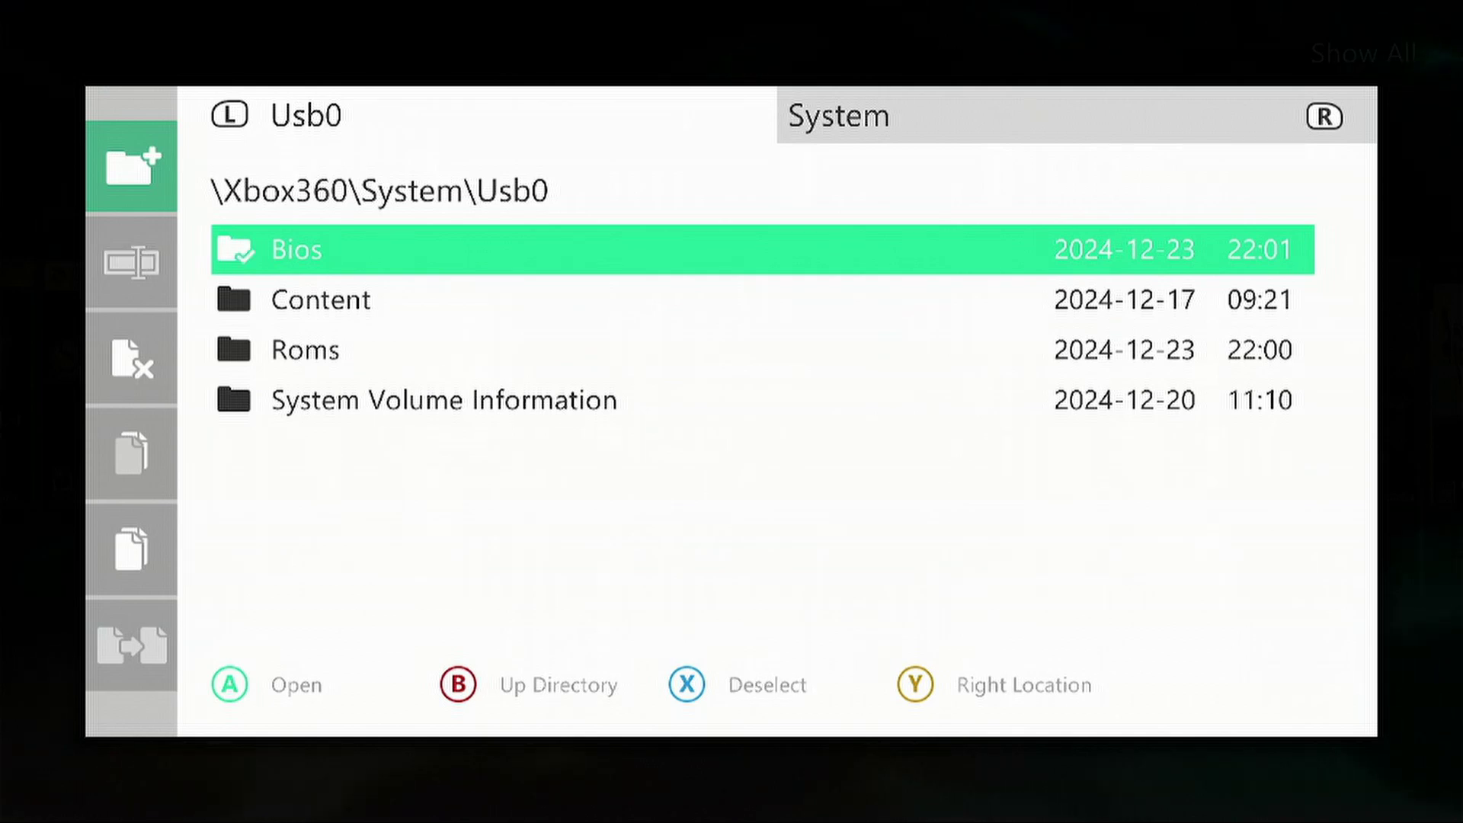
{"action": "key", "text": "Down"}
{"action": "key", "text": "Down"}
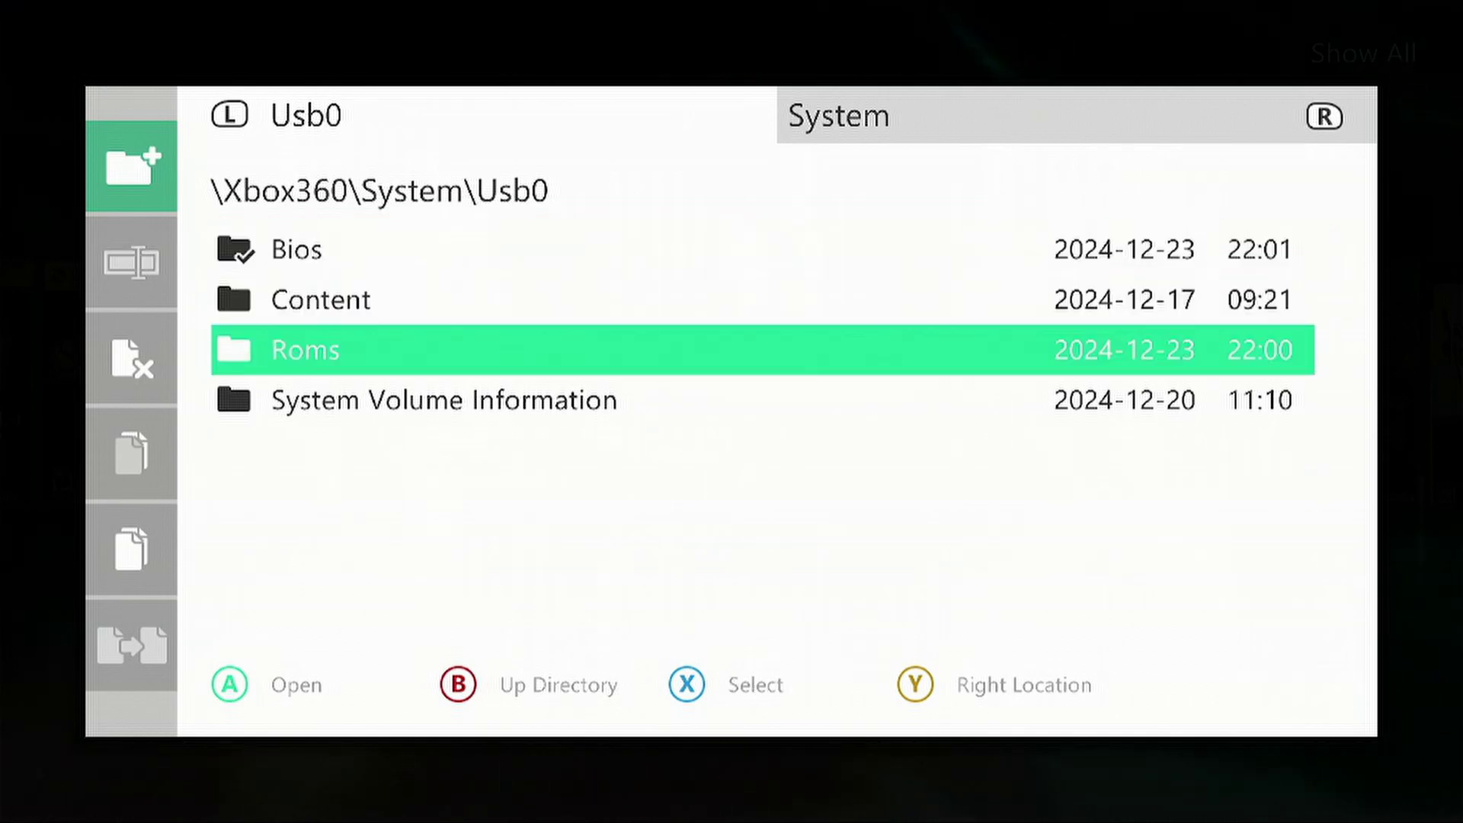
{"action": "key", "text": "x"}
{"action": "key", "text": "Left"}
{"action": "key", "text": "Down"}
{"action": "key", "text": "Down"}
{"action": "key", "text": "Down"}
{"action": "key", "text": "Down"}
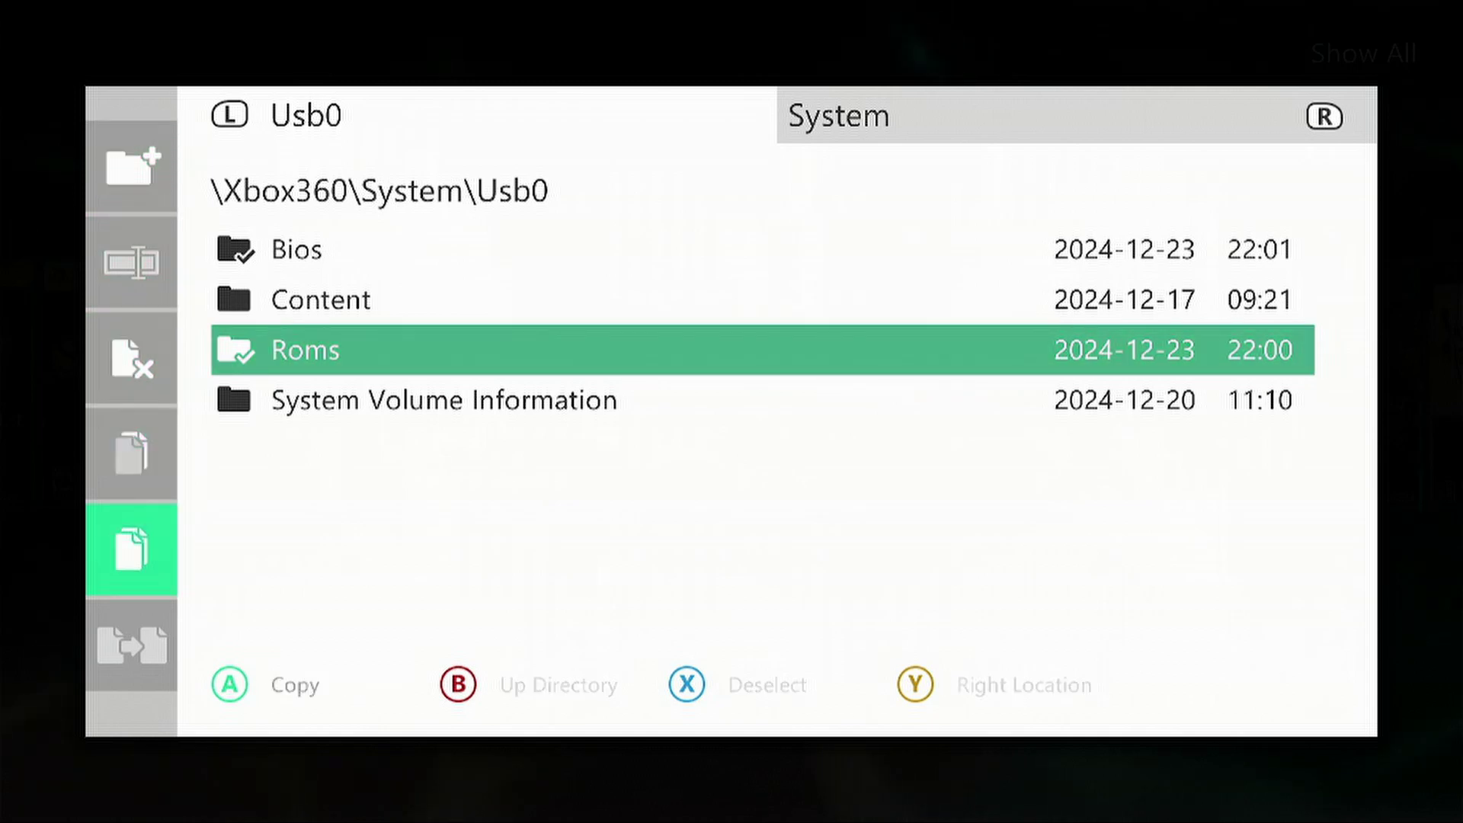
{"action": "key", "text": "a"}
Step: Open the folder Hdd1\Emulators\3DOx in the second file location
{"action": "key", "text": "y"}
{"action": "key", "text": "Down"}
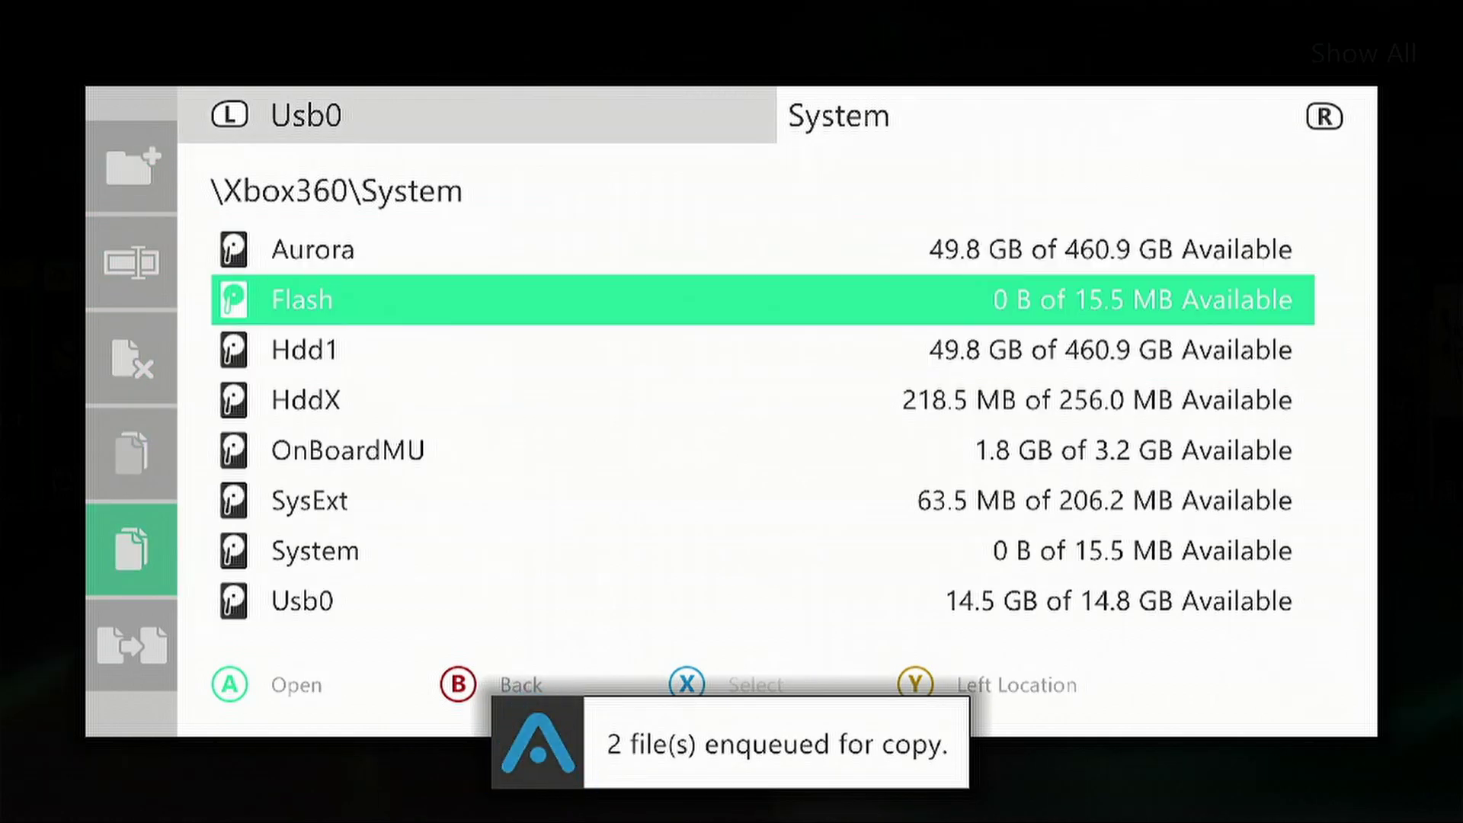
{"action": "key", "text": "Down"}
{"action": "key", "text": "a"}
{"action": "key", "text": "Down"}
{"action": "key", "text": "Down"}
{"action": "key", "text": "Down"}
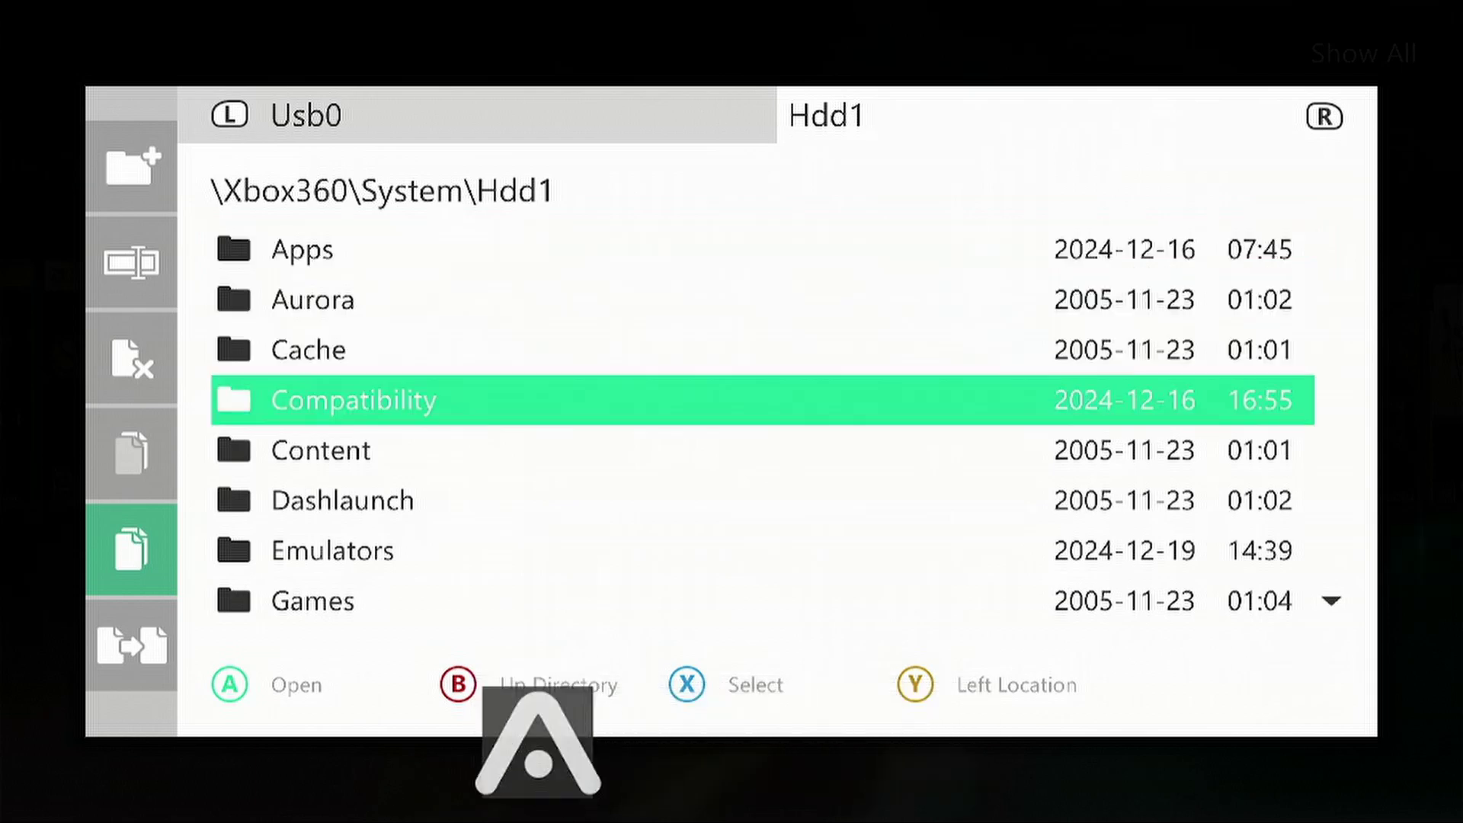
{"action": "key", "text": "Down"}
{"action": "key", "text": "Down"}
{"action": "key", "text": "Down"}
{"action": "key", "text": "a"}
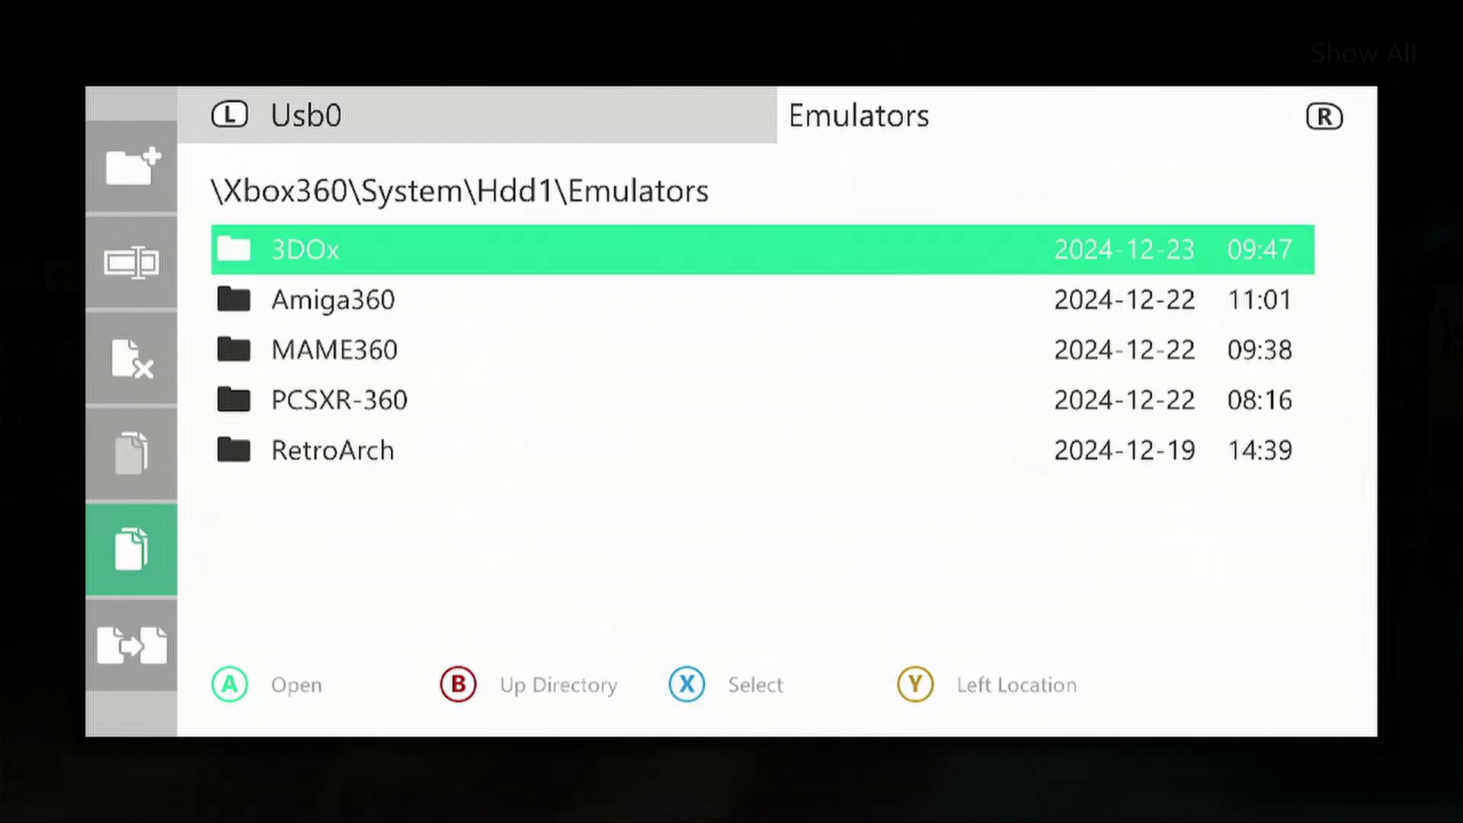
{"action": "key", "text": "a"}
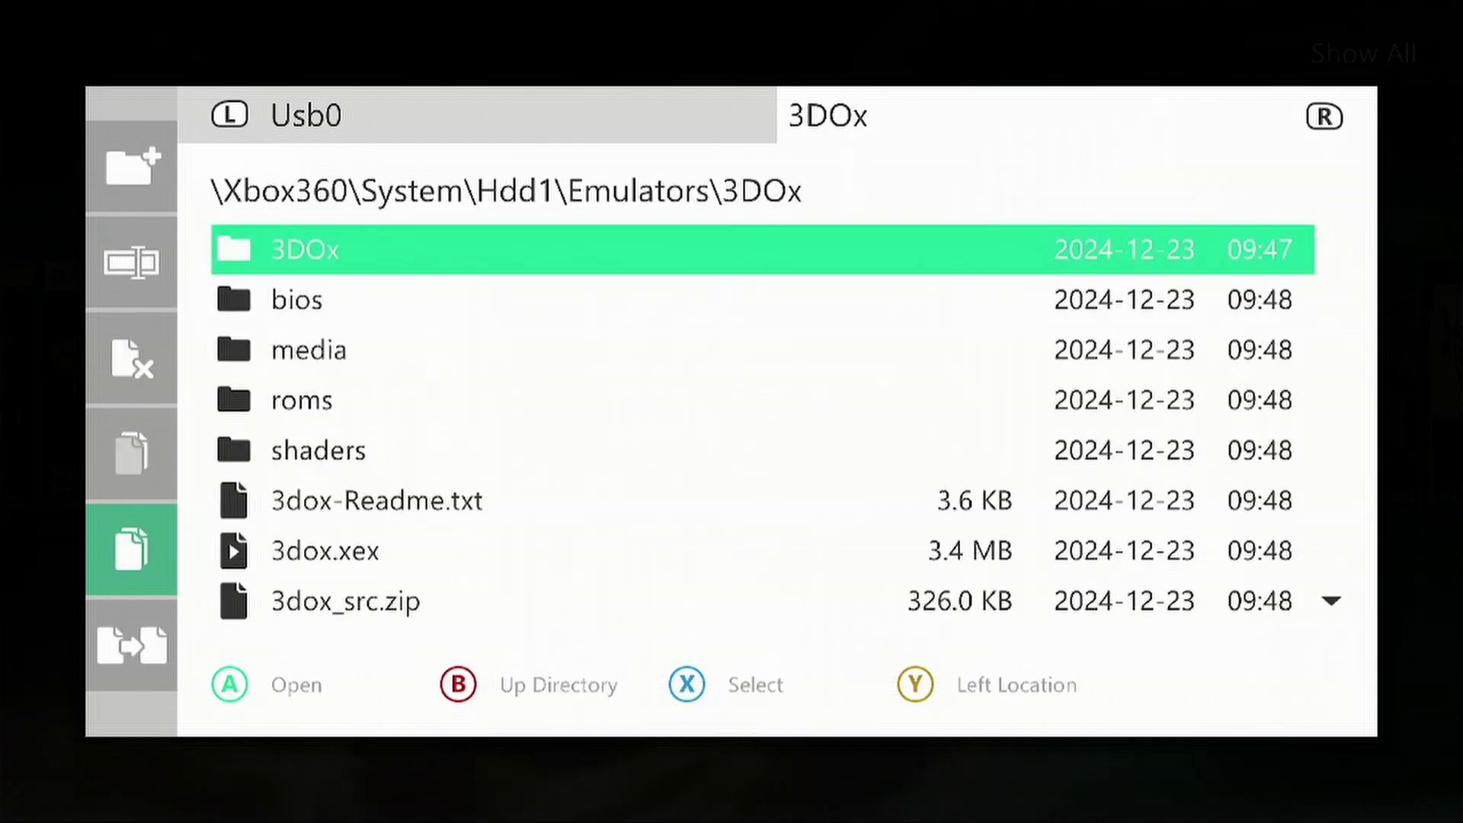
Step: Paste the copied Bios and Roms folders into the 3DOx folder, accepting that existing items are overwritten
{"action": "key", "text": "Down"}
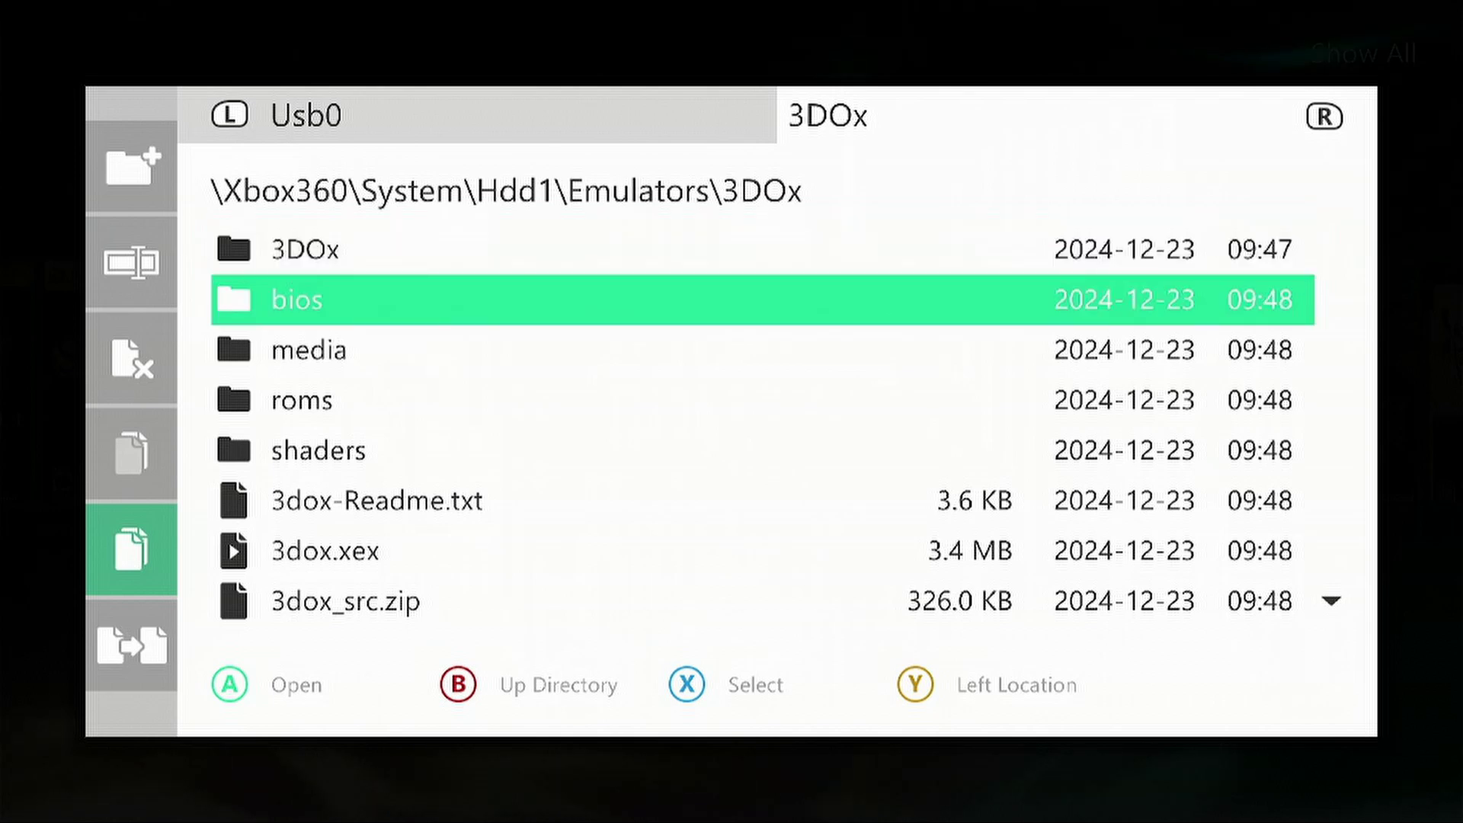
{"action": "key", "text": "Down"}
{"action": "key", "text": "Down"}
{"action": "key", "text": "Up"}
{"action": "key", "text": "Left"}
{"action": "key", "text": "Down"}
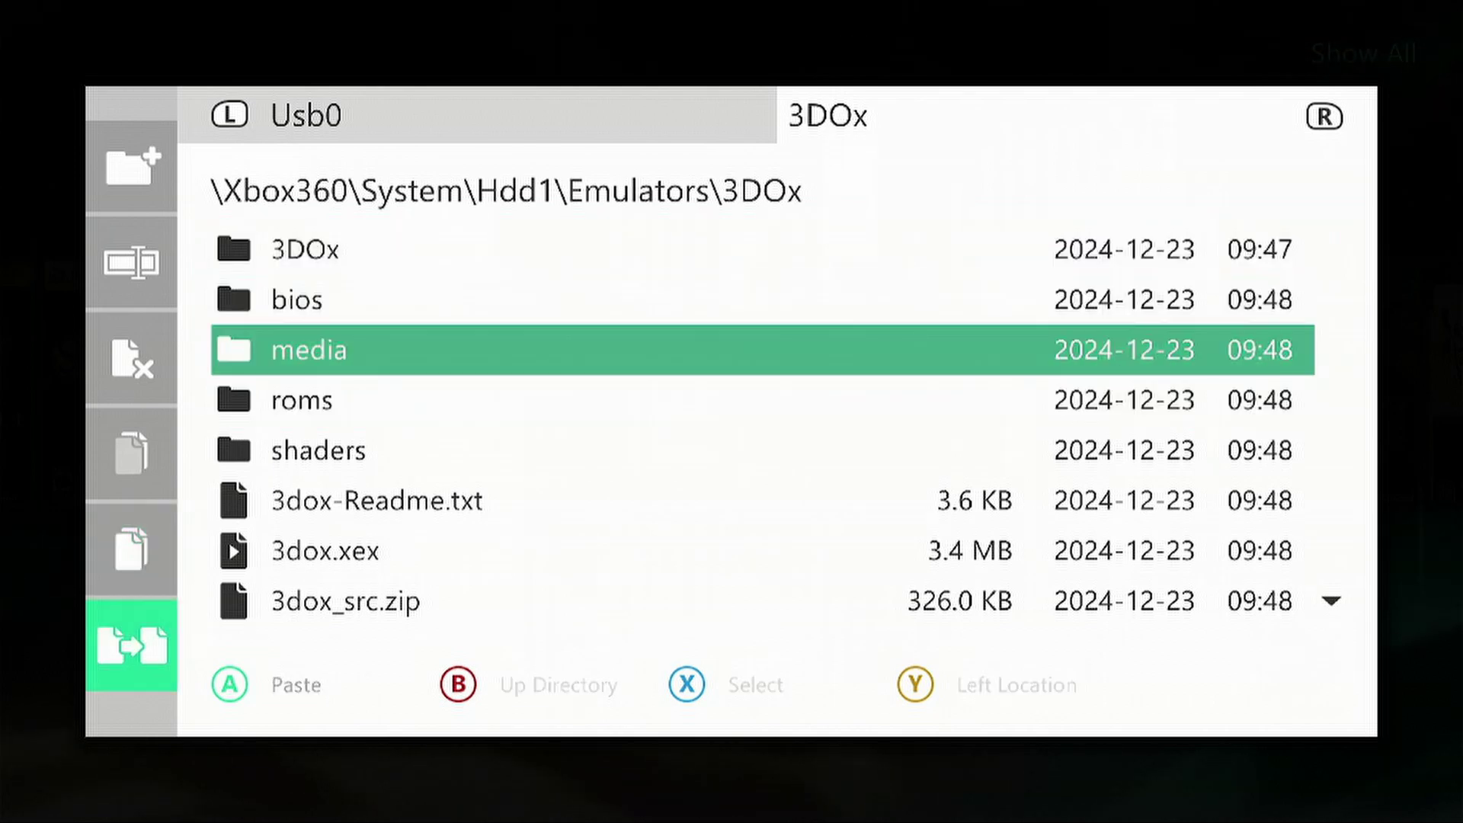
{"action": "key", "text": "a"}
{"action": "key", "text": "Right"}
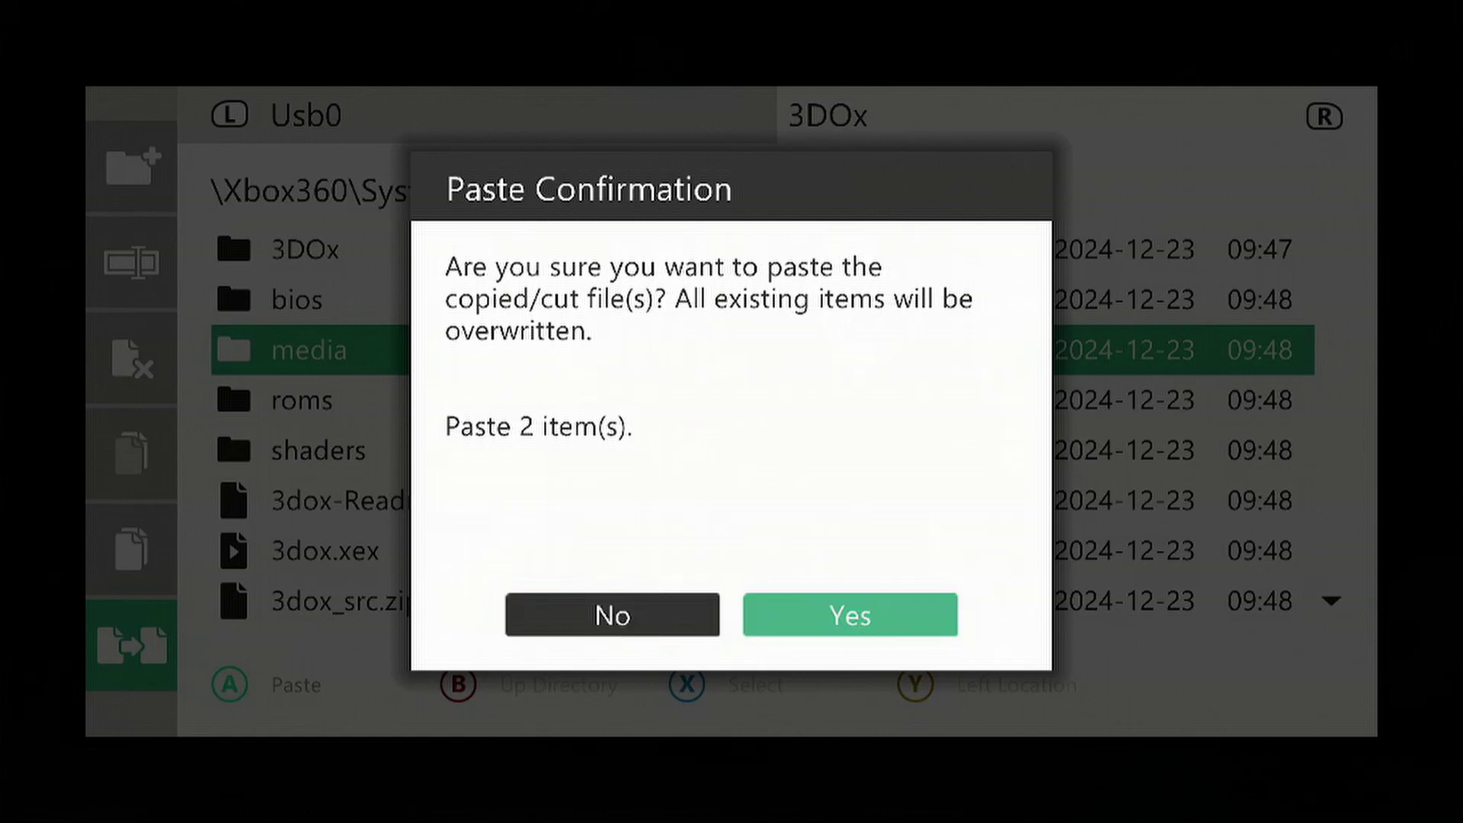
{"action": "key", "text": "a"}
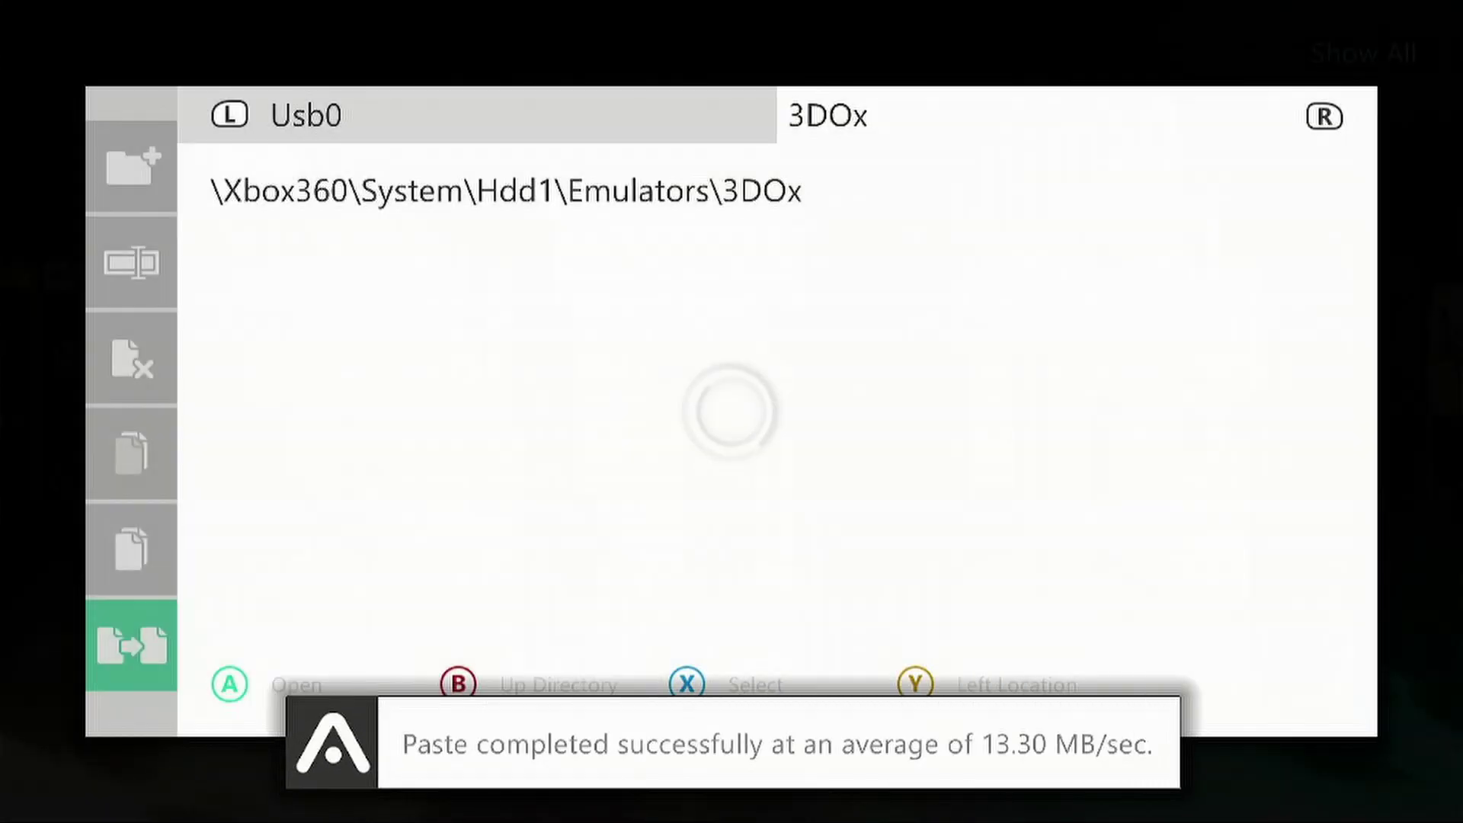
Step: Leave the File Manager and the System window to return to the game library
{"action": "key", "text": "BackSpace"}
{"action": "key", "text": "BackSpace"}
{"action": "key", "text": "BackSpace"}
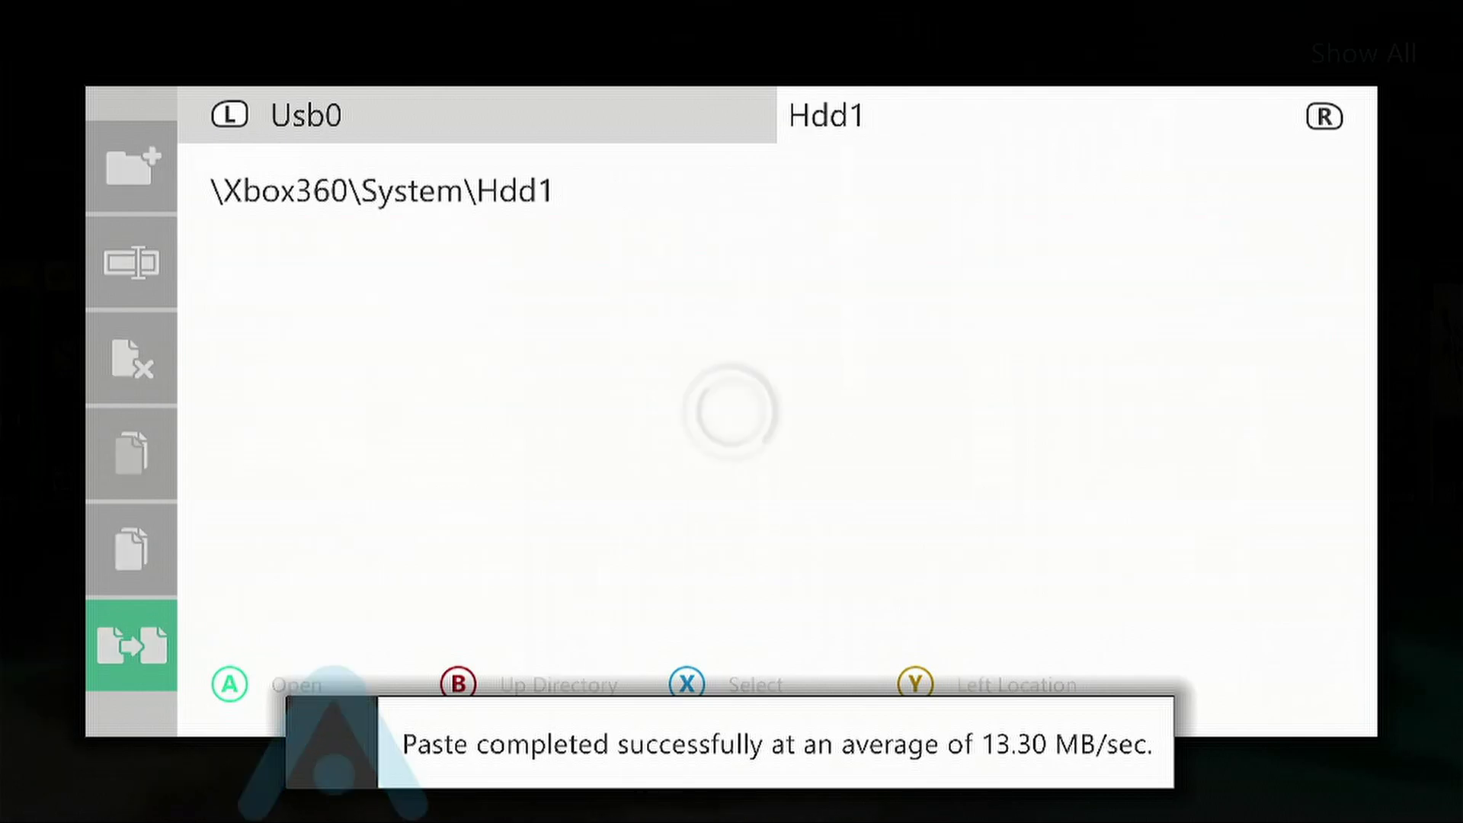
{"action": "key", "text": "BackSpace"}
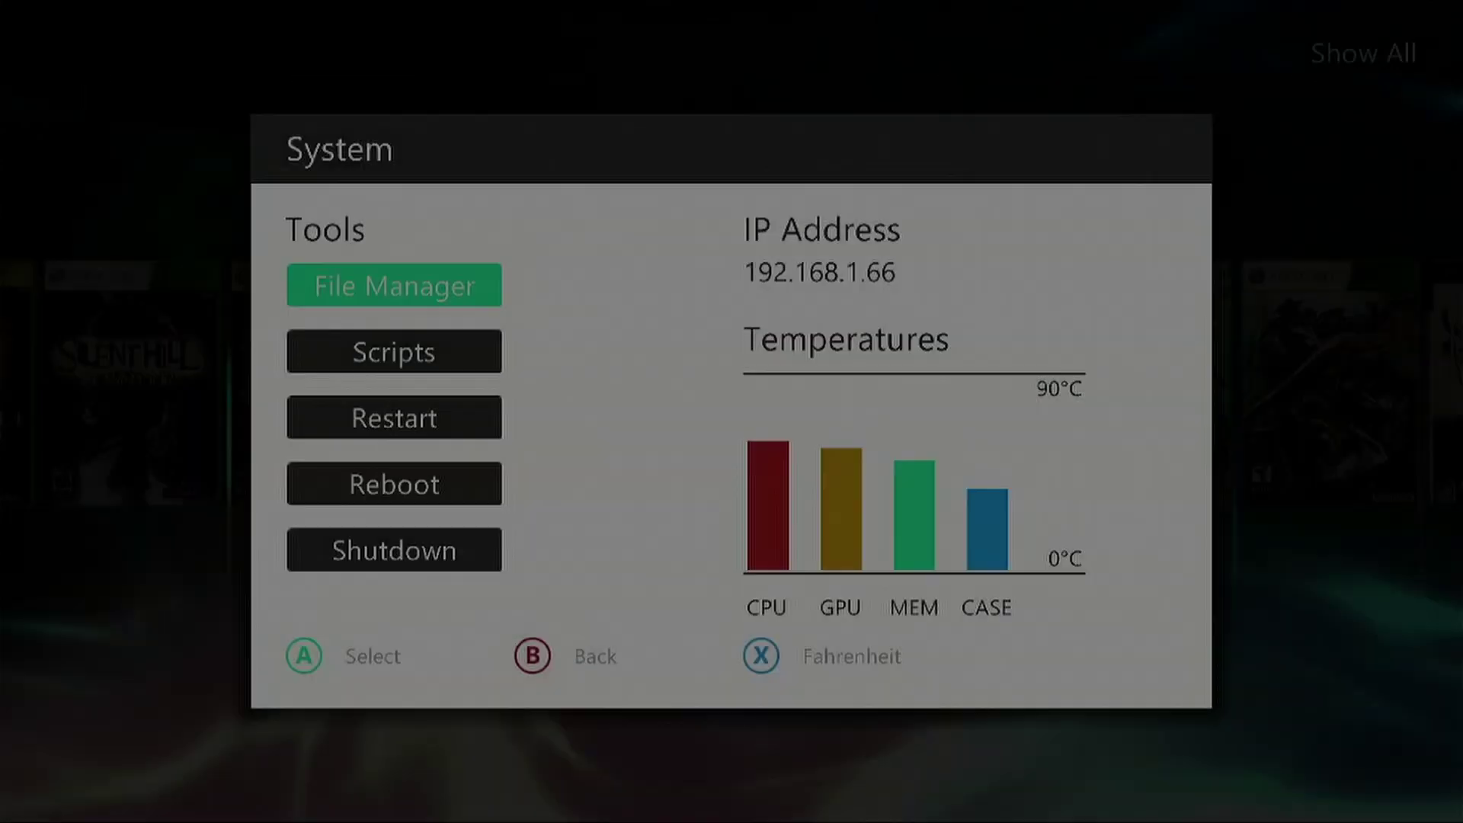
{"action": "key", "text": "BackSpace"}
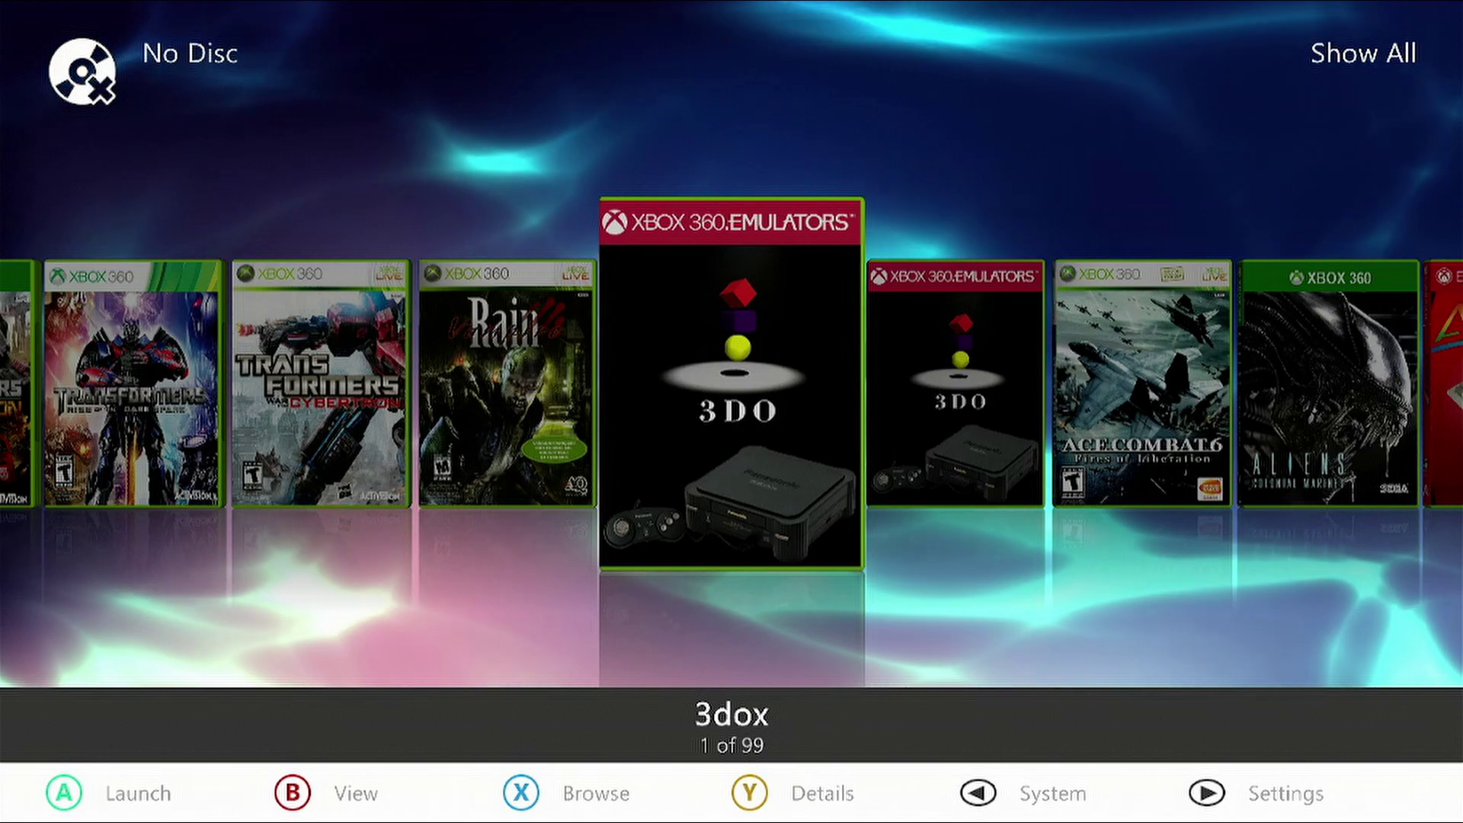